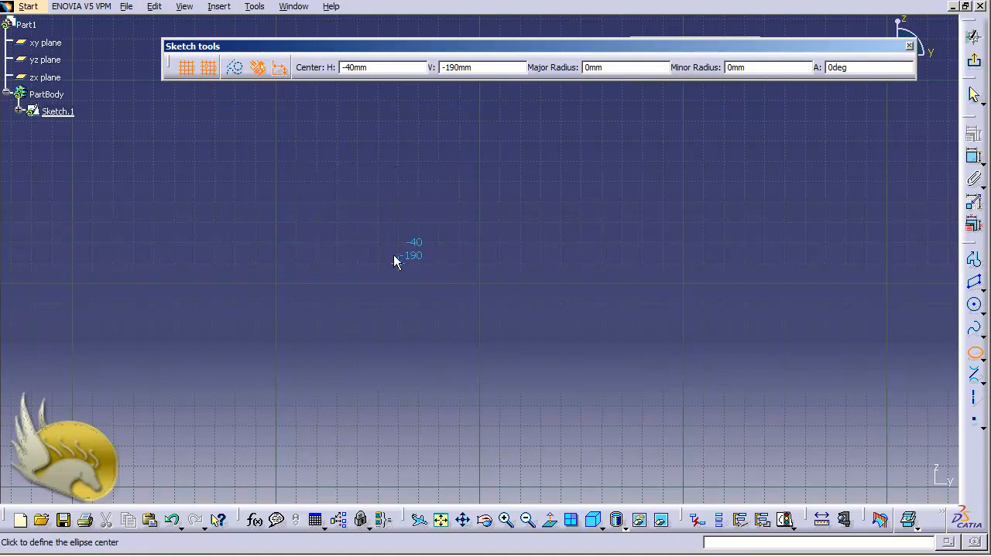
- Sketch a tilted ellipse centred at about H 40 mm, V -190 mm, with major radius about 104 mm and minor radius about 35 mm
{"action": "left_click", "coordinate": [559, 261]}
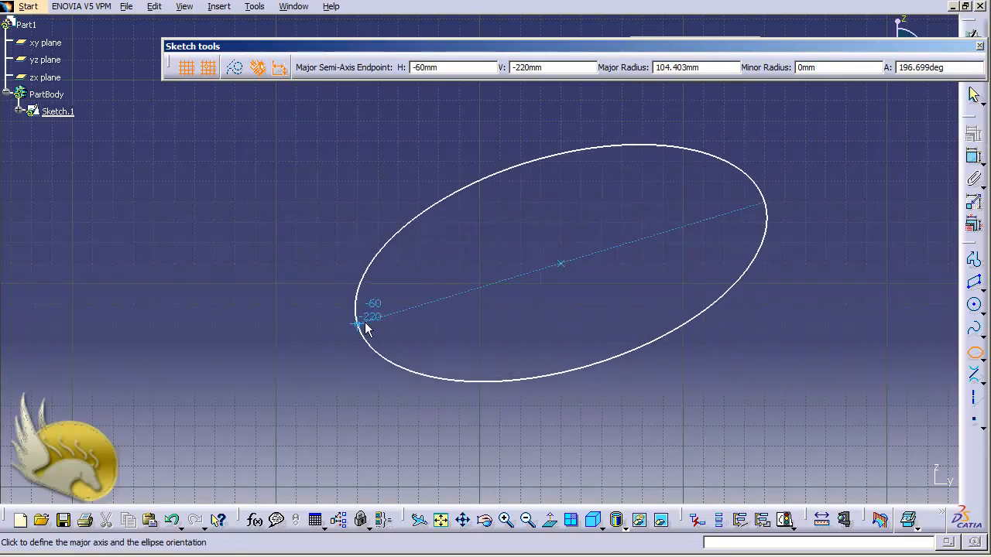
{"action": "left_click", "coordinate": [359, 323]}
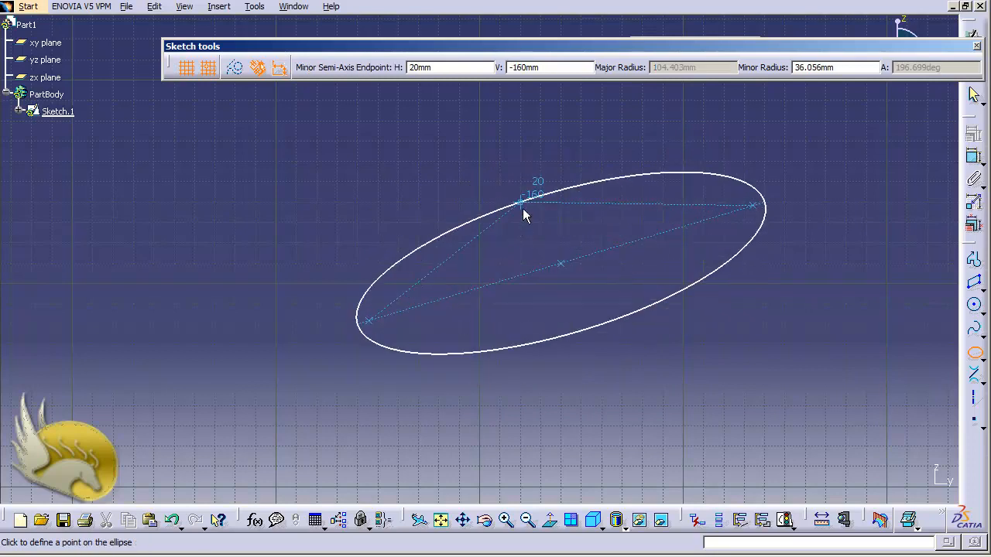
{"action": "left_click", "coordinate": [524, 203]}
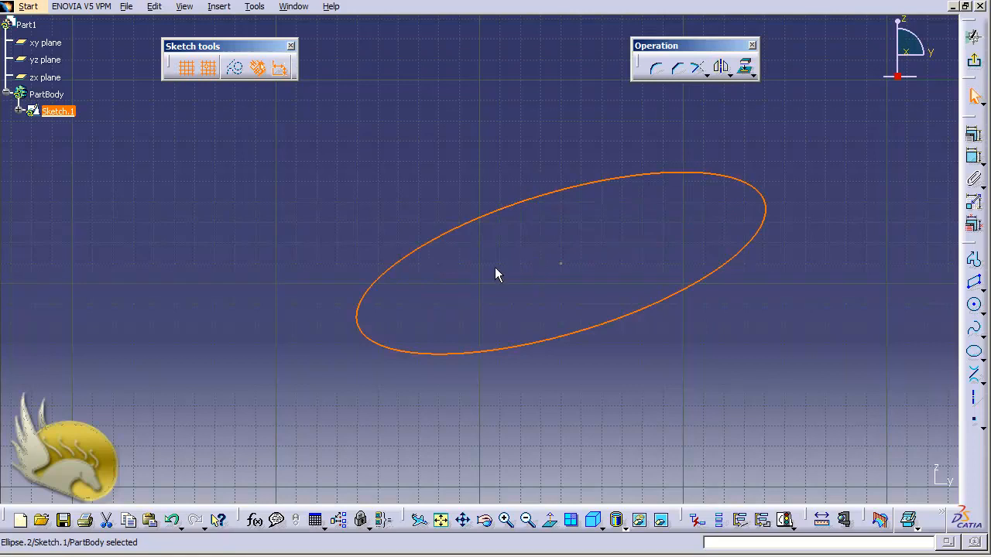
- Edit the ellipse's definition so its centre point has a V coordinate of -100 mm
{"action": "left_click", "coordinate": [18, 111]}
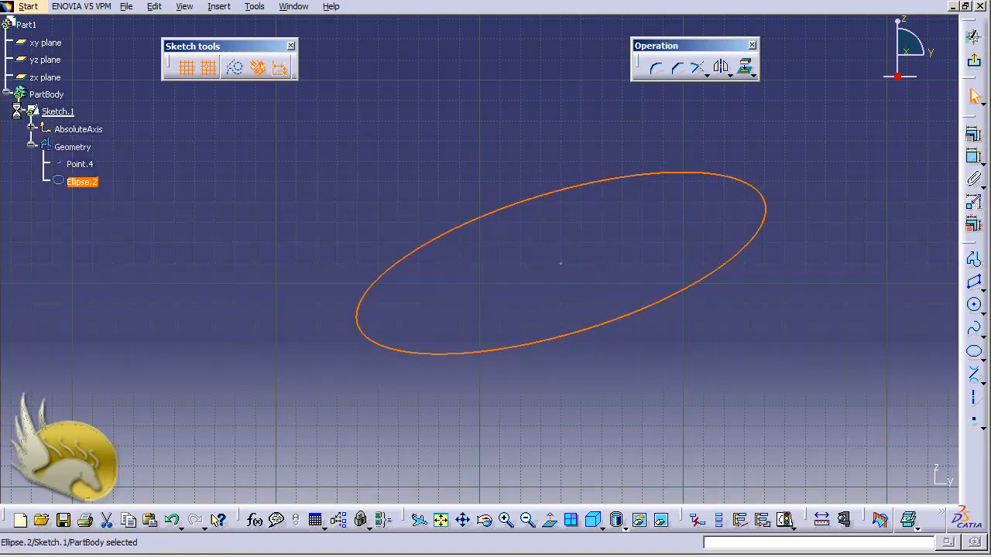
{"action": "double_click", "coordinate": [84, 184]}
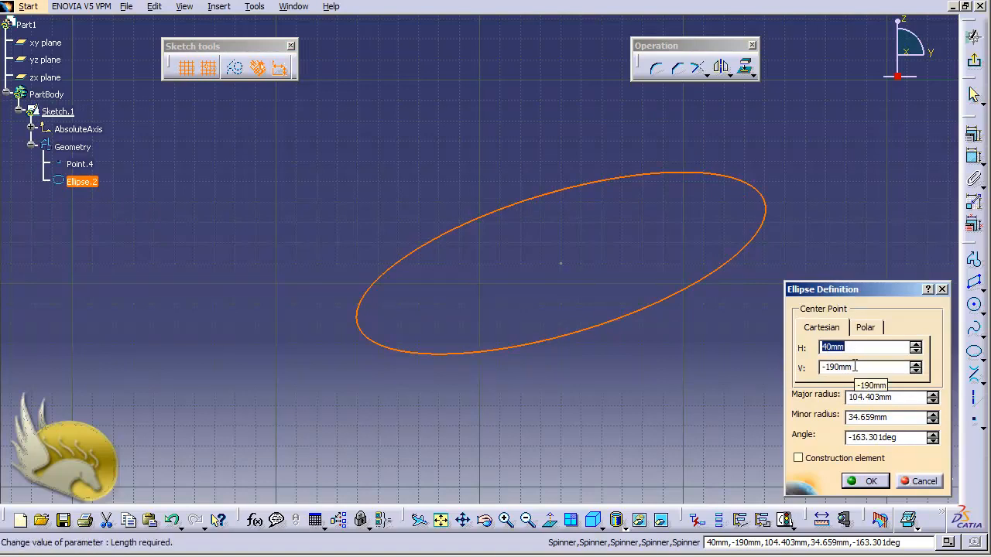
{"action": "key", "text": "Tab"}
{"action": "type", "text": "1"}
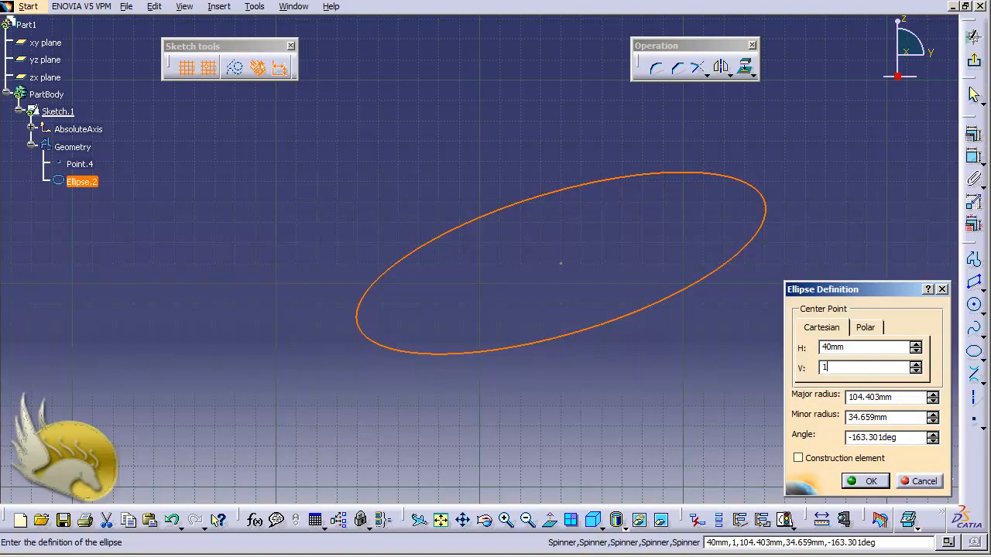
{"action": "type", "text": "00"}
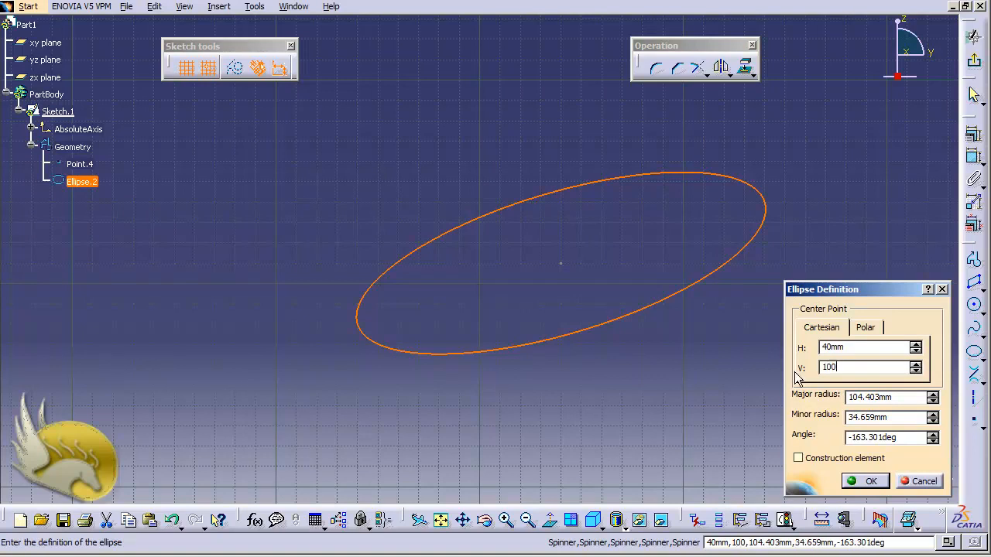
{"action": "key", "text": "BackSpace"}
{"action": "key", "text": "BackSpace"}
{"action": "key", "text": "BackSpace"}
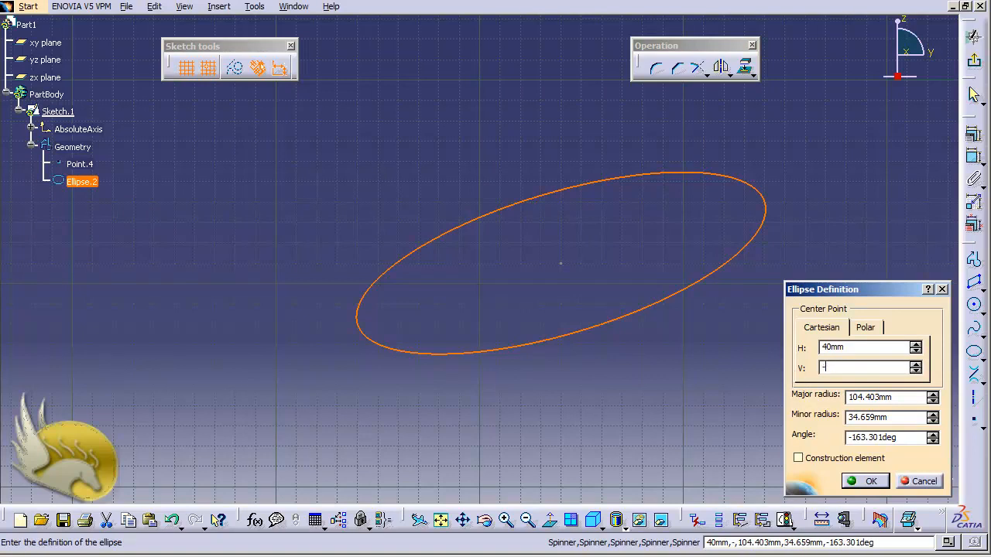
{"action": "type", "text": "-100"}
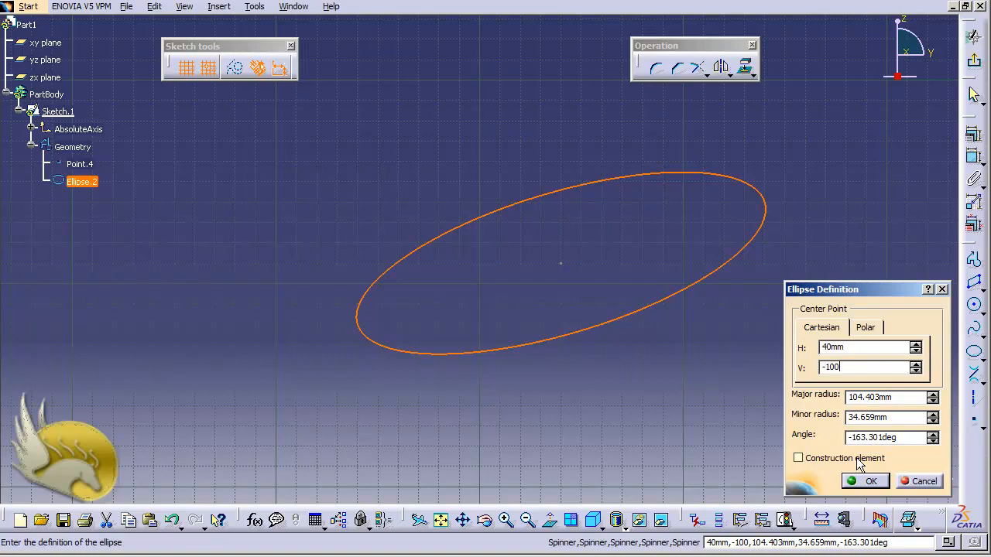
{"action": "left_click", "coordinate": [865, 481]}
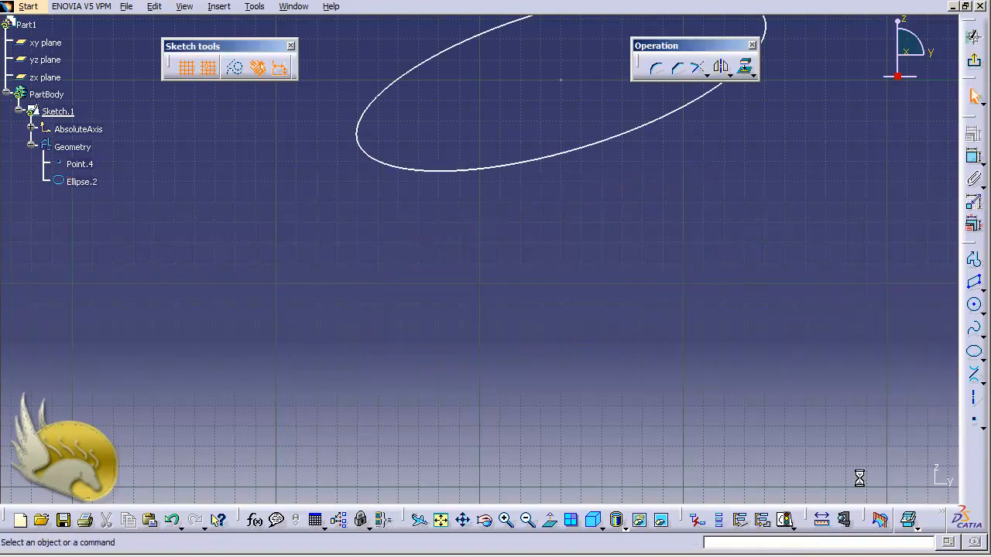
- Set the ellipse's minor radius to 50 mm in its definition
{"action": "double_click", "coordinate": [589, 152]}
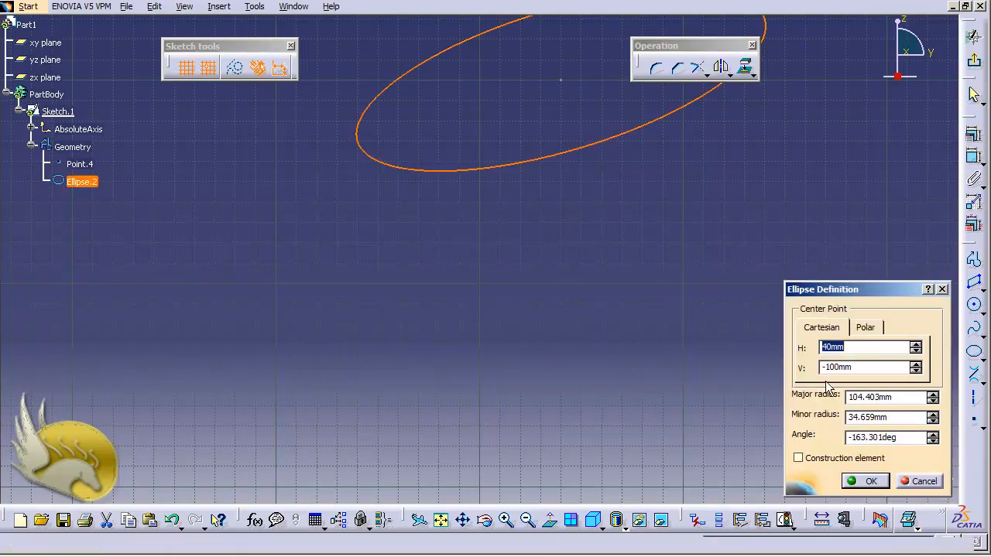
{"action": "left_click", "coordinate": [903, 420]}
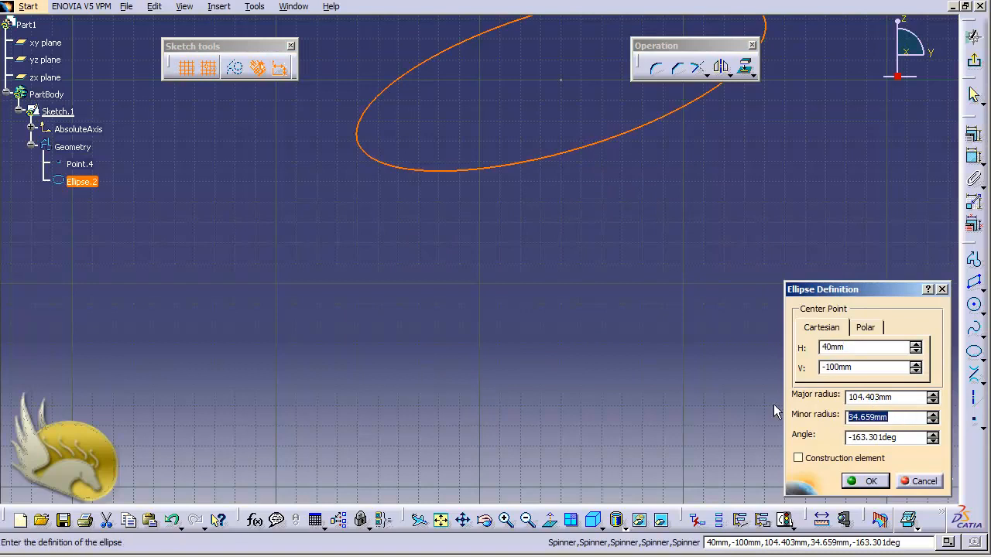
{"action": "type", "text": "50"}
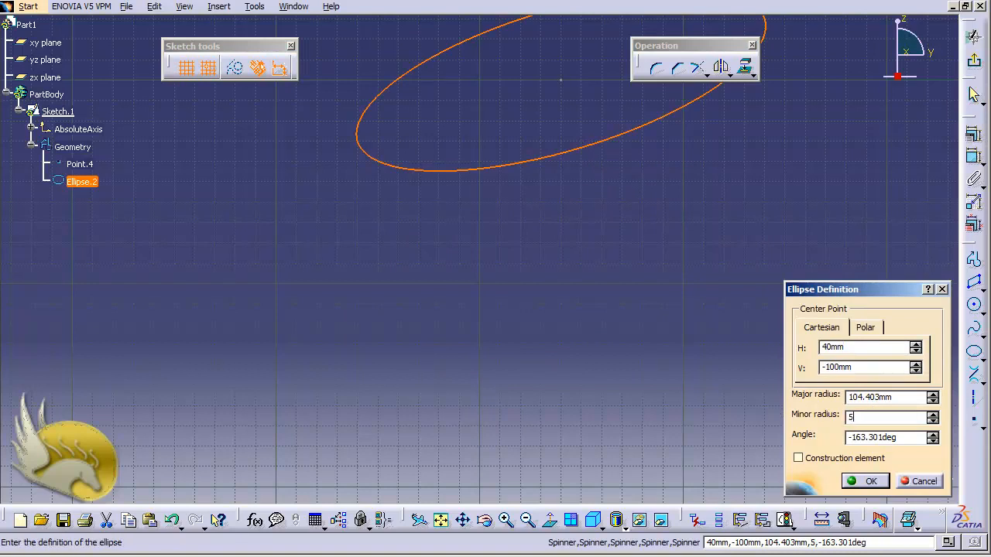
{"action": "left_click", "coordinate": [863, 481]}
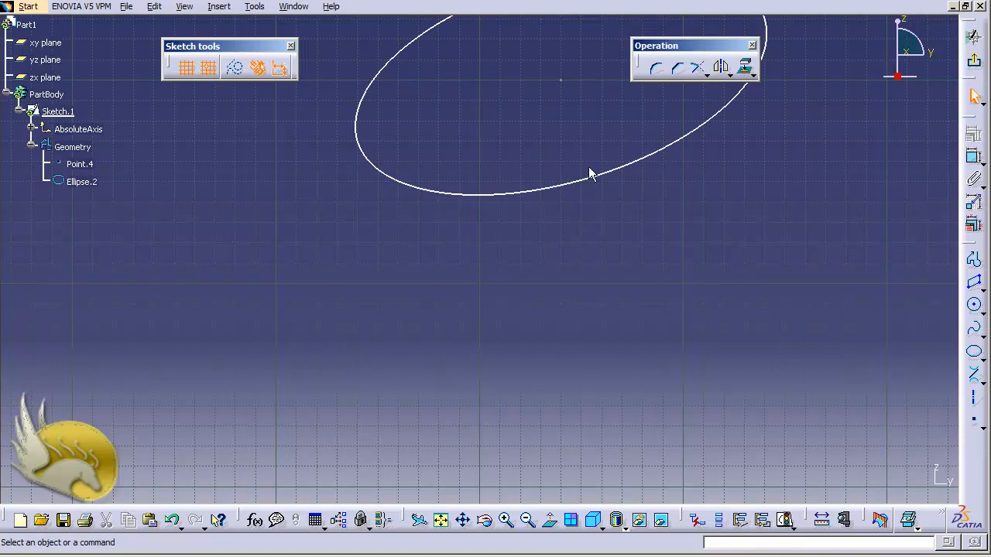
{"action": "double_click", "coordinate": [593, 181]}
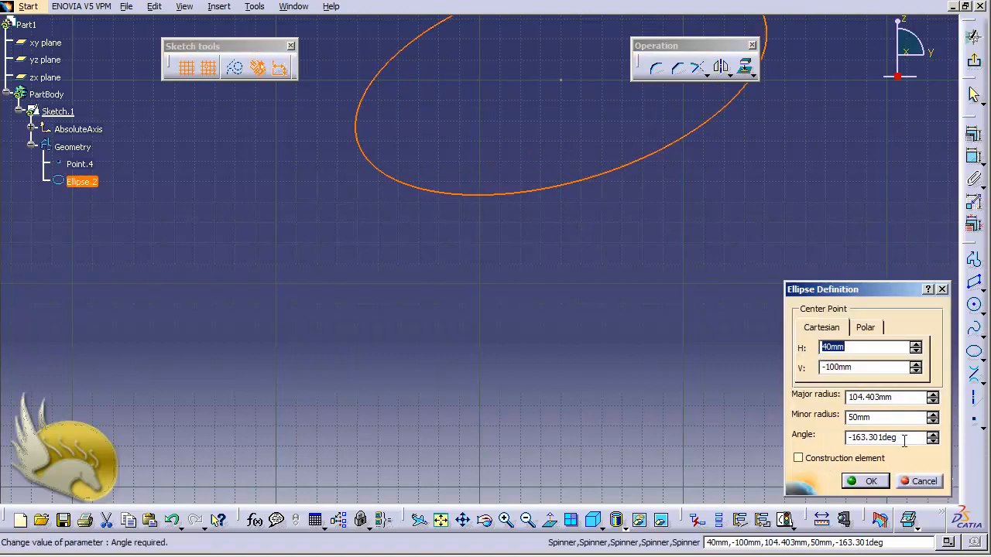
{"action": "left_click_drag", "start_coordinate": [903, 438], "coordinate": [802, 440]}
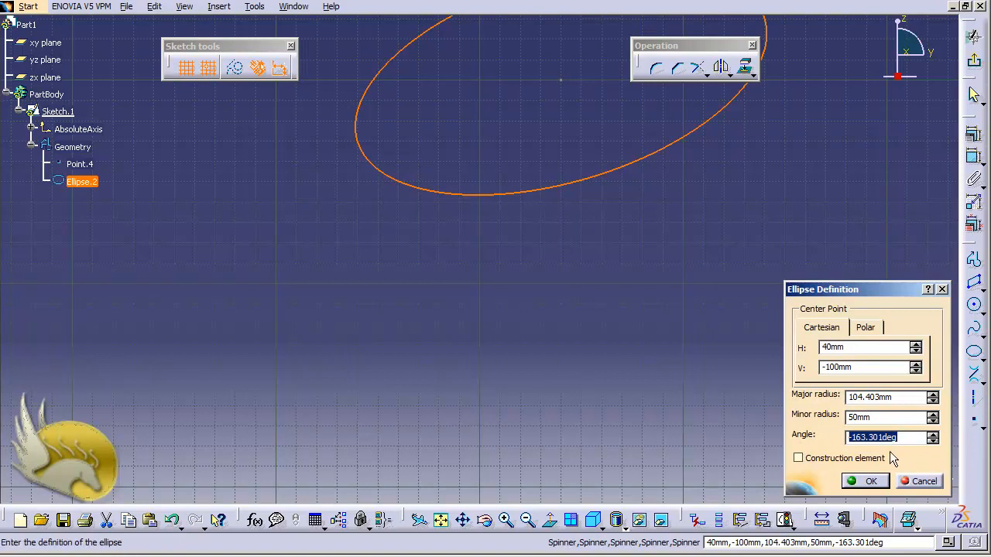
{"action": "left_click", "coordinate": [934, 481]}
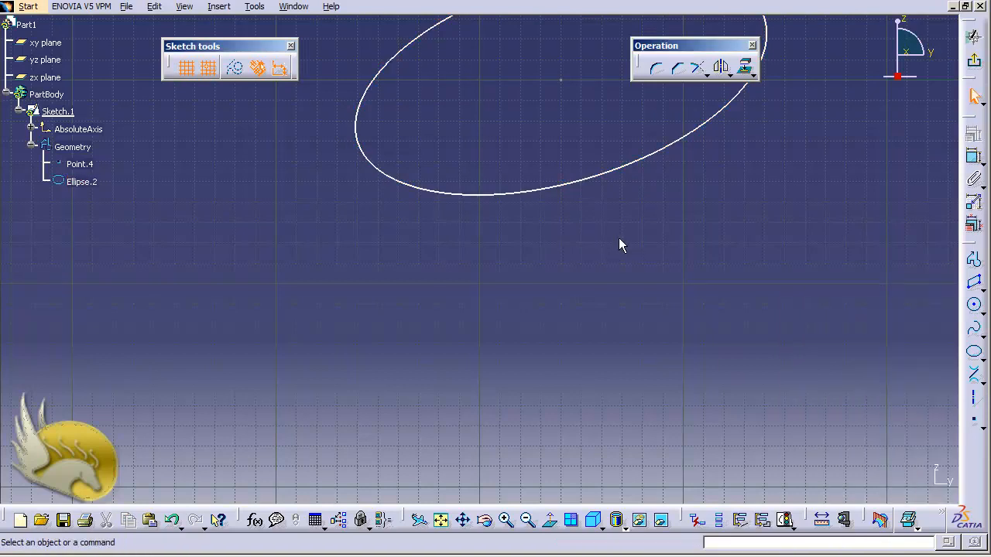
- Add a dimensional constraint to the ellipse's major axis, placing its value outside the ellipse's lower-left end
{"action": "scroll", "coordinate": [618, 238], "scroll_direction": "down", "scroll_amount": 1}
{"action": "scroll", "coordinate": [618, 239], "scroll_direction": "up", "scroll_amount": 3}
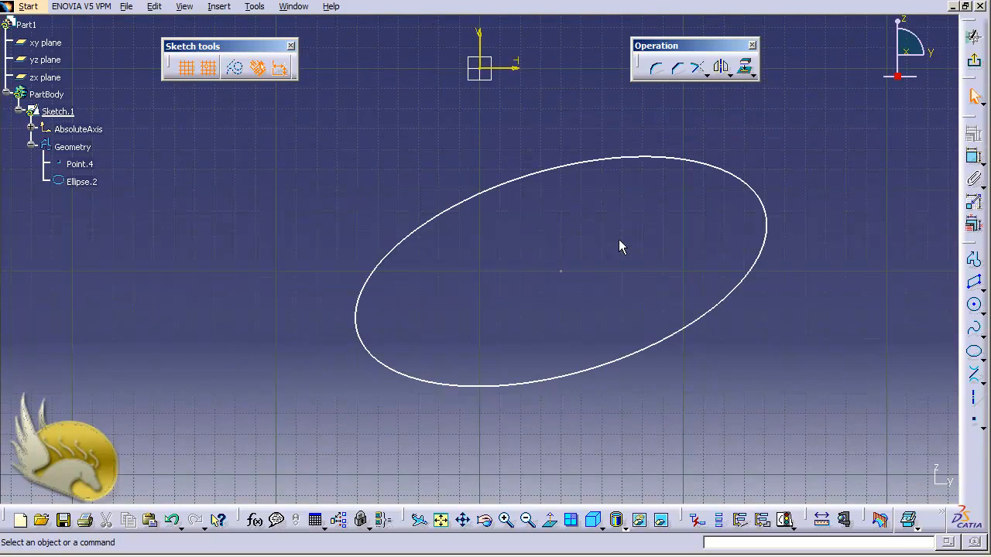
{"action": "left_click", "coordinate": [973, 157]}
{"action": "left_click", "coordinate": [767, 206]}
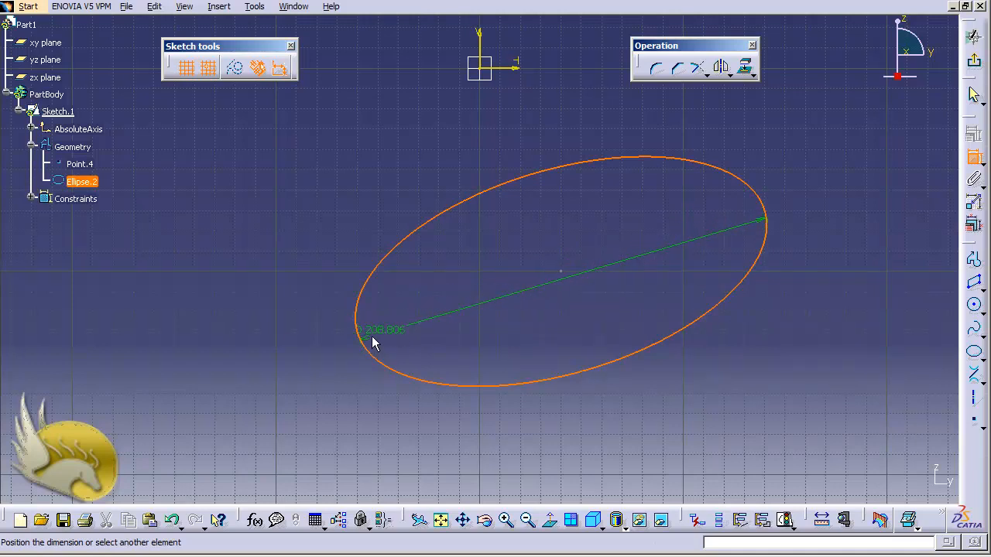
{"action": "left_click", "coordinate": [312, 350]}
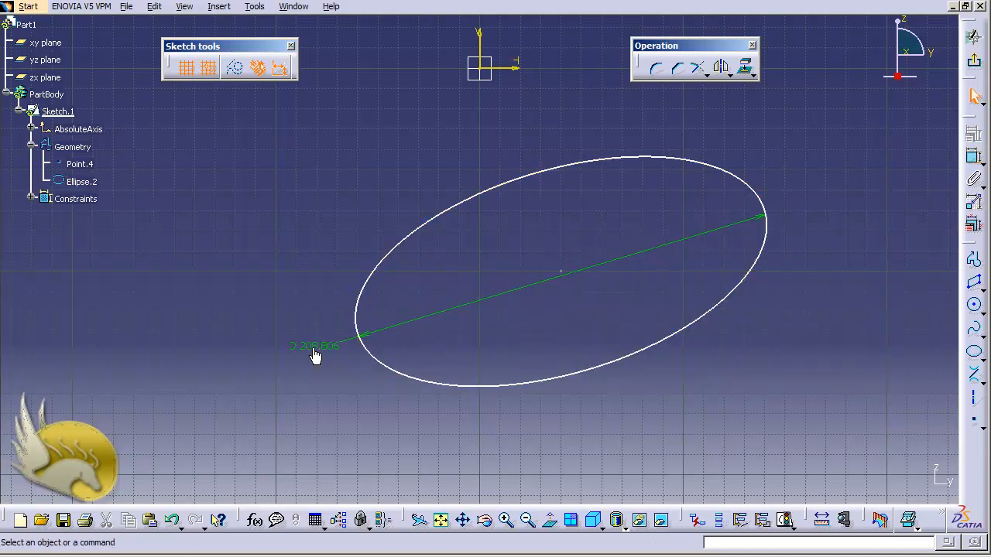
- Switch the major axis constraint from a diameter to a radius dimension
{"action": "double_click", "coordinate": [313, 349]}
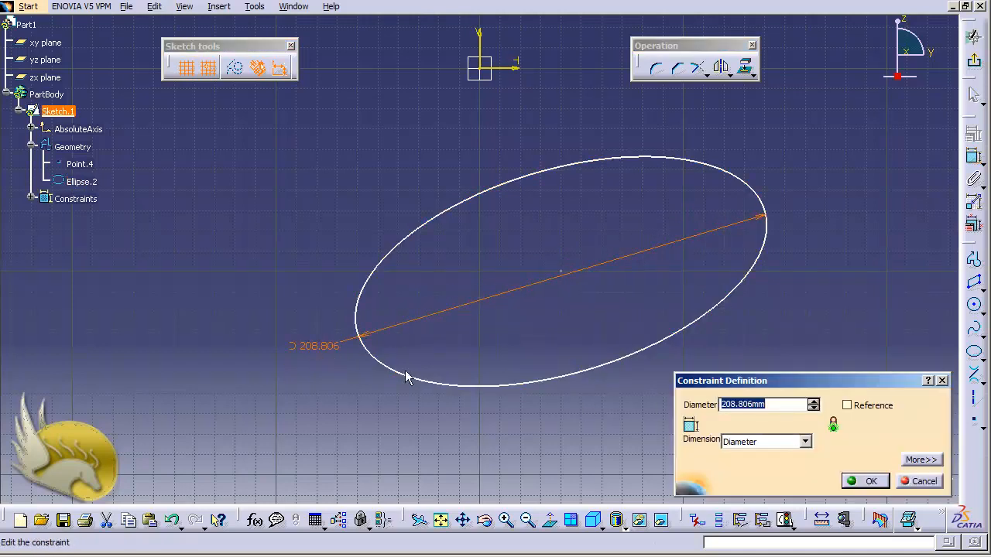
{"action": "left_click", "coordinate": [806, 442]}
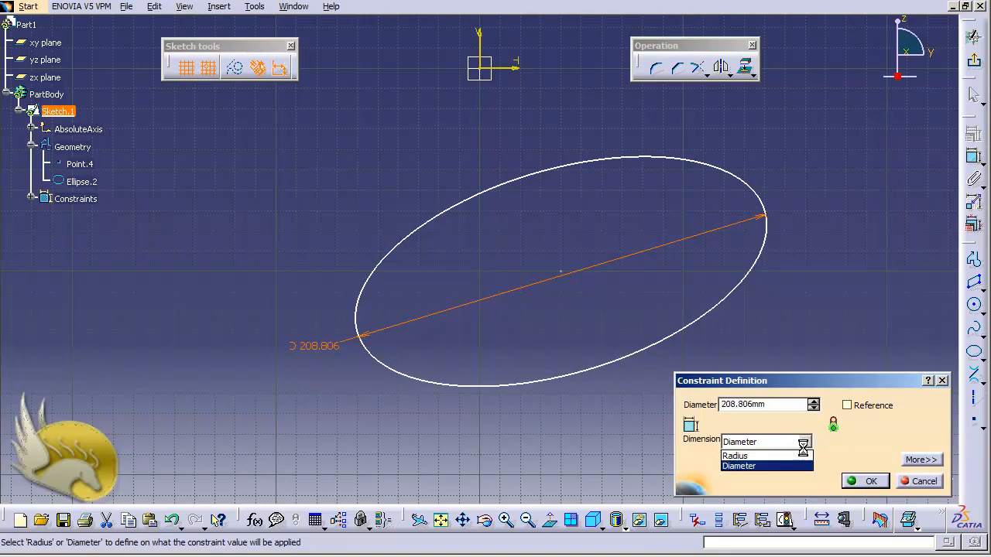
{"action": "left_click", "coordinate": [796, 456]}
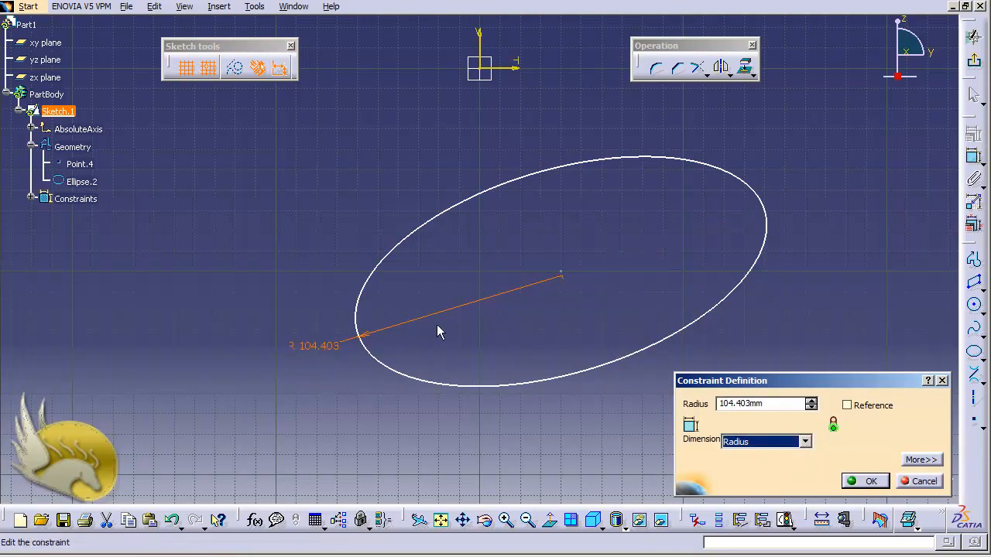
{"action": "left_click", "coordinate": [868, 481]}
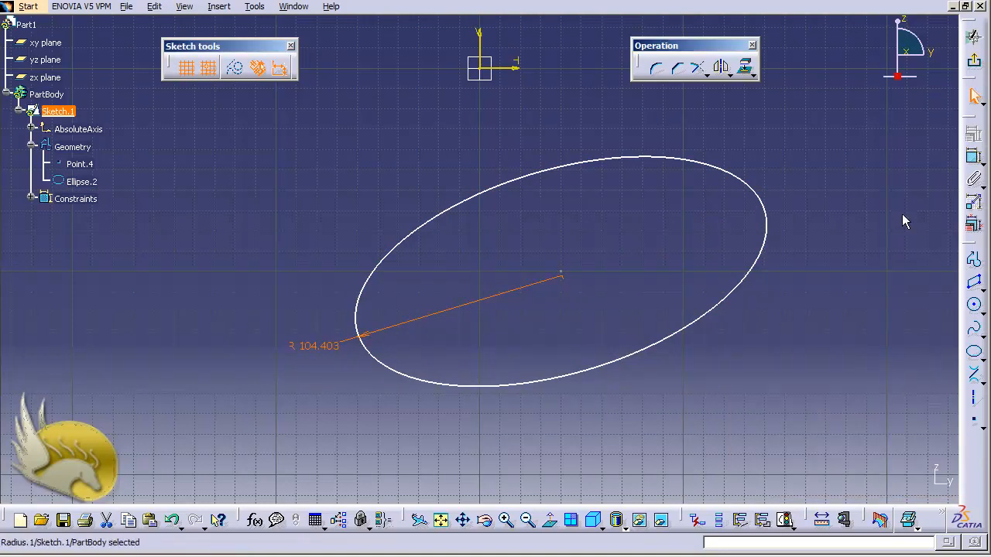
- Add a semiminor axis constraint to the ellipse through the constraint definition options
{"action": "left_click", "coordinate": [748, 184]}
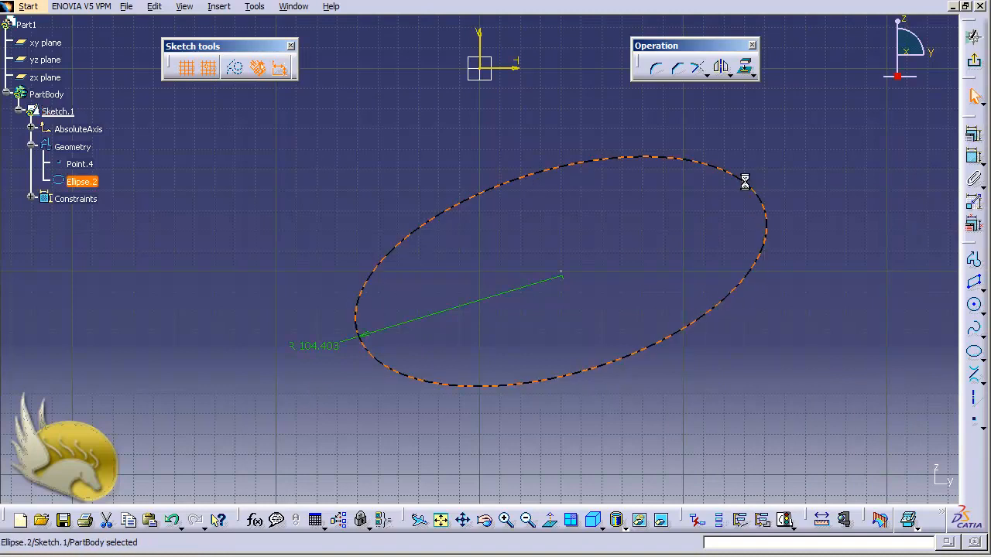
{"action": "left_click", "coordinate": [973, 134]}
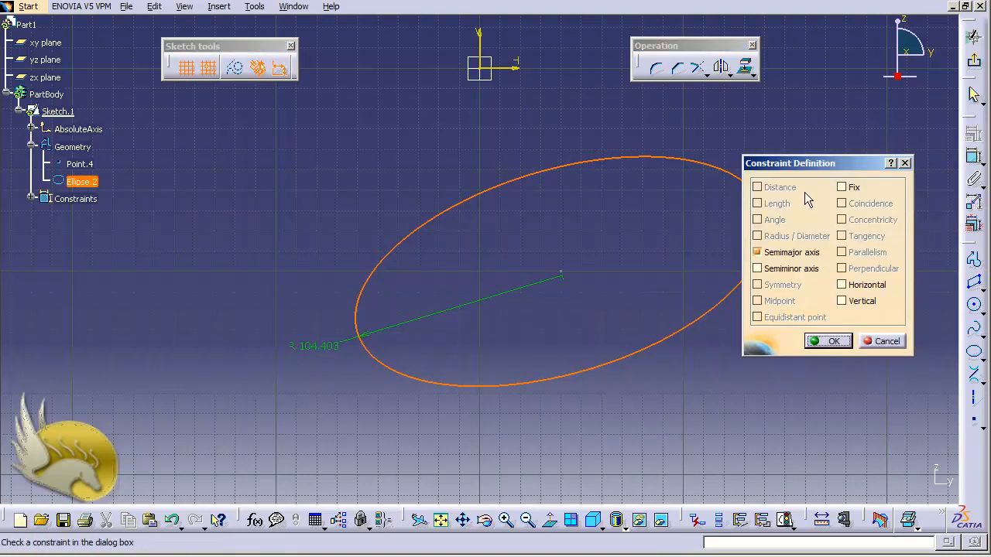
{"action": "left_click_drag", "start_coordinate": [798, 163], "coordinate": [832, 149]}
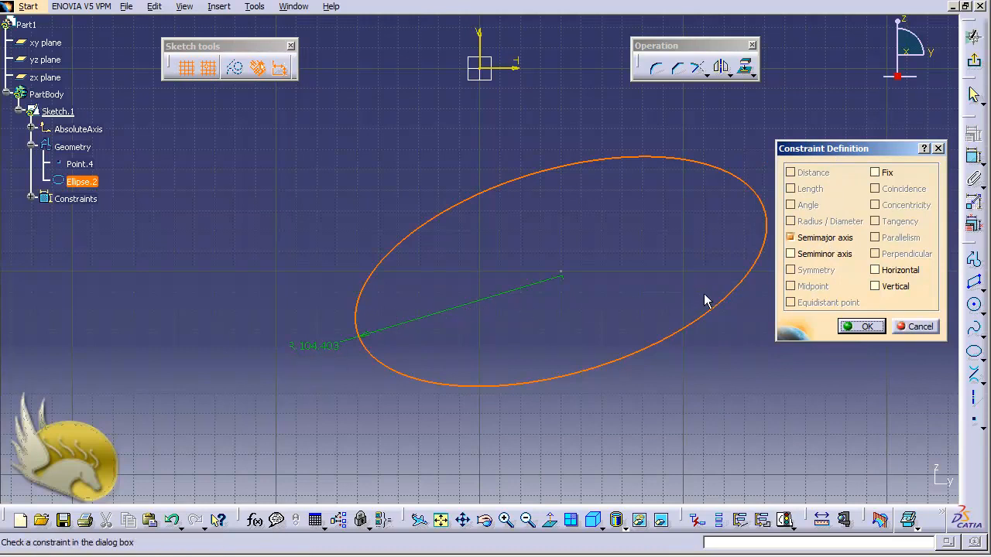
{"action": "left_click", "coordinate": [822, 258]}
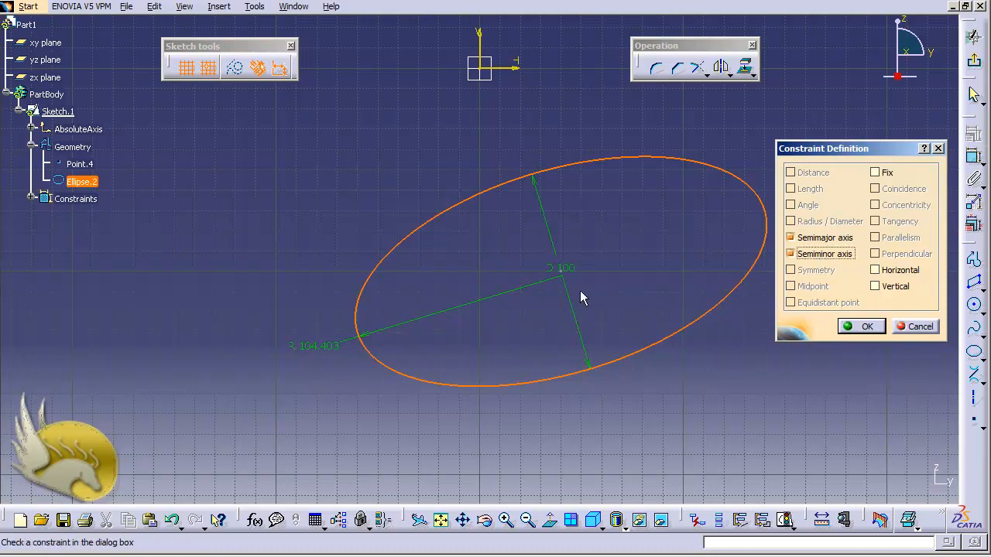
{"action": "left_click", "coordinate": [859, 326]}
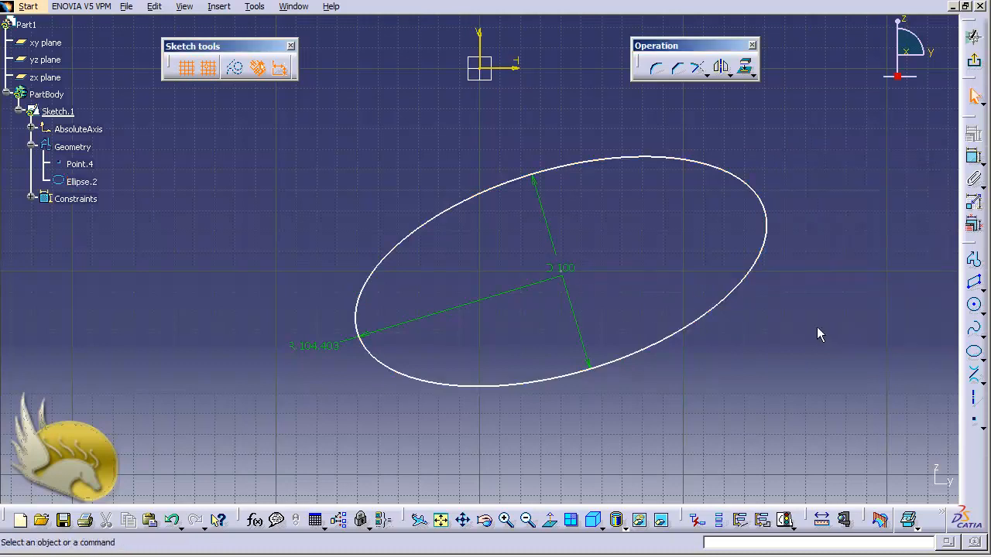
- Switch the semiminor axis constraint from a diameter to a radius dimension
{"action": "double_click", "coordinate": [562, 266]}
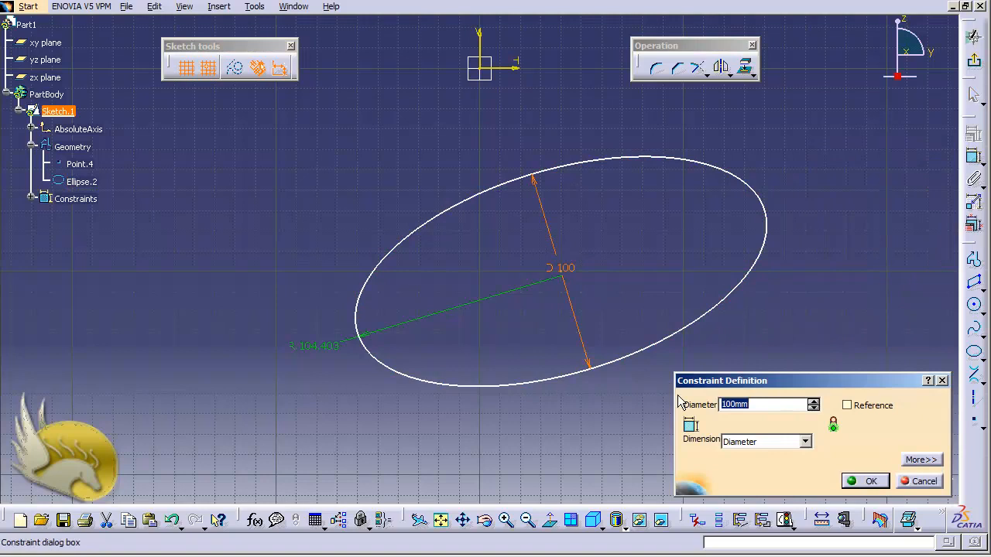
{"action": "left_click", "coordinate": [762, 442]}
{"action": "left_click", "coordinate": [762, 452]}
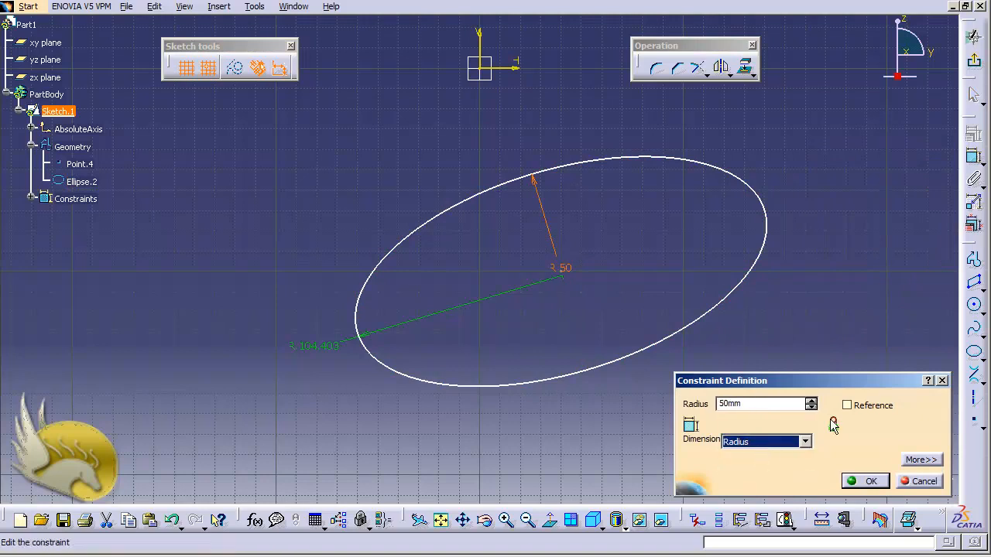
{"action": "left_click", "coordinate": [863, 481]}
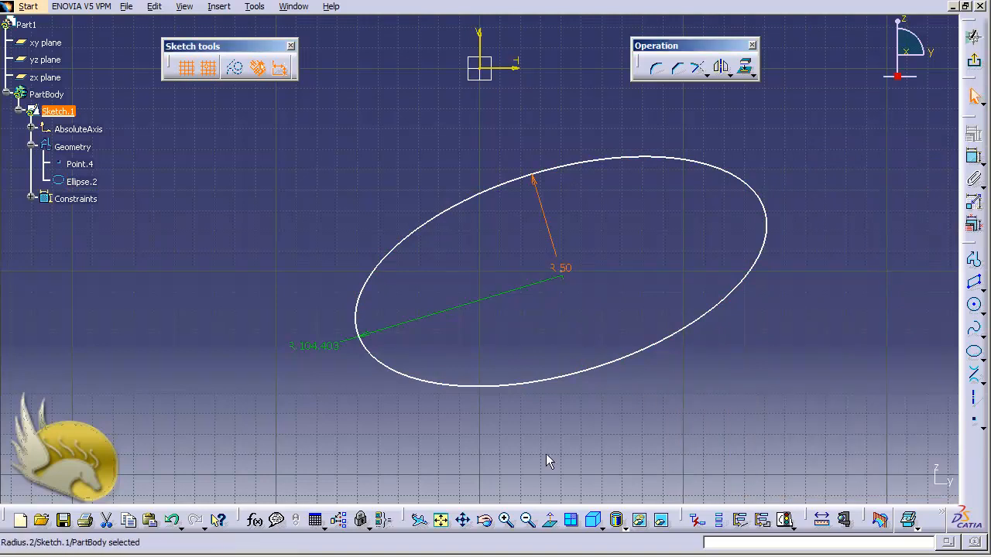
- Set the ellipse's major radius constraint to 100 mm and clear the selection
{"action": "double_click", "coordinate": [331, 347]}
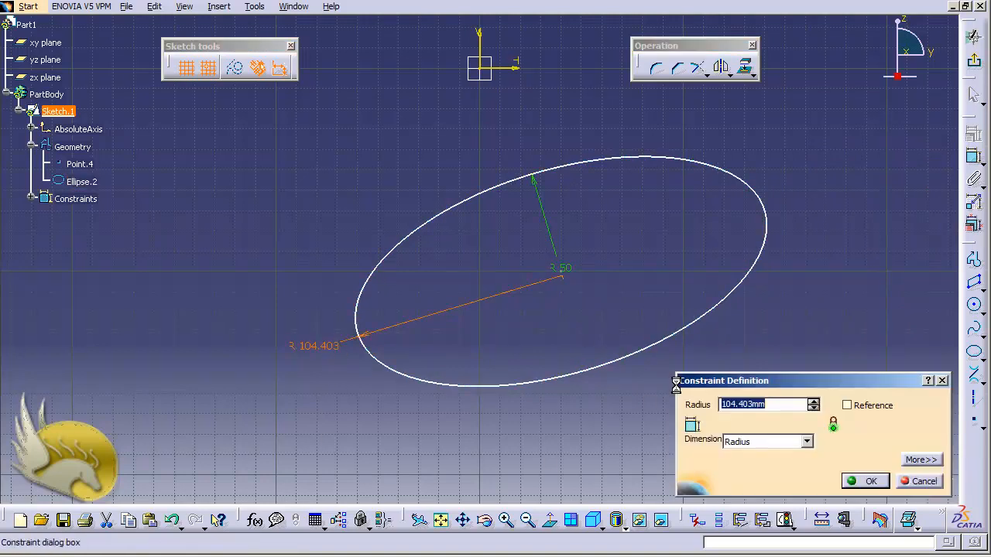
{"action": "type", "text": "100"}
{"action": "key", "text": "Return"}
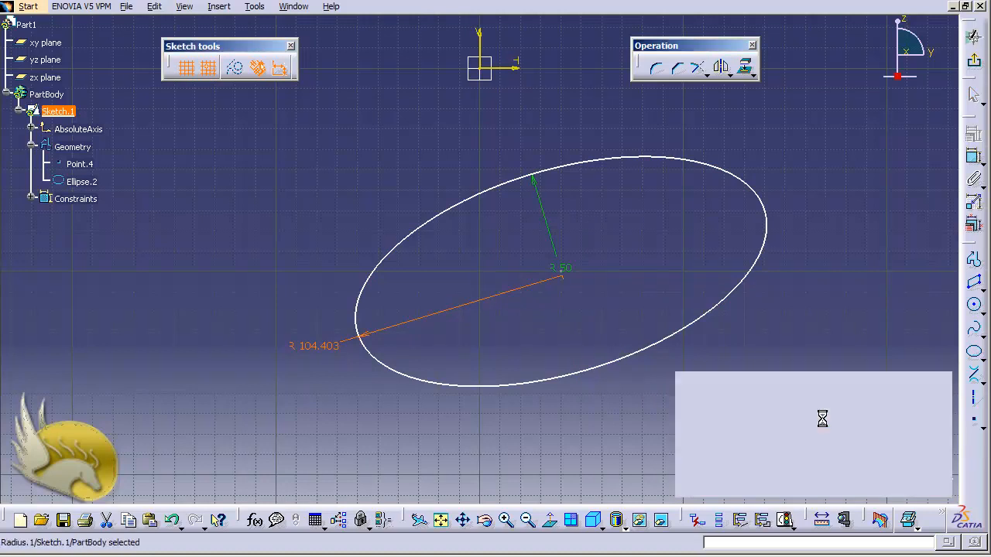
{"action": "left_click", "coordinate": [635, 414]}
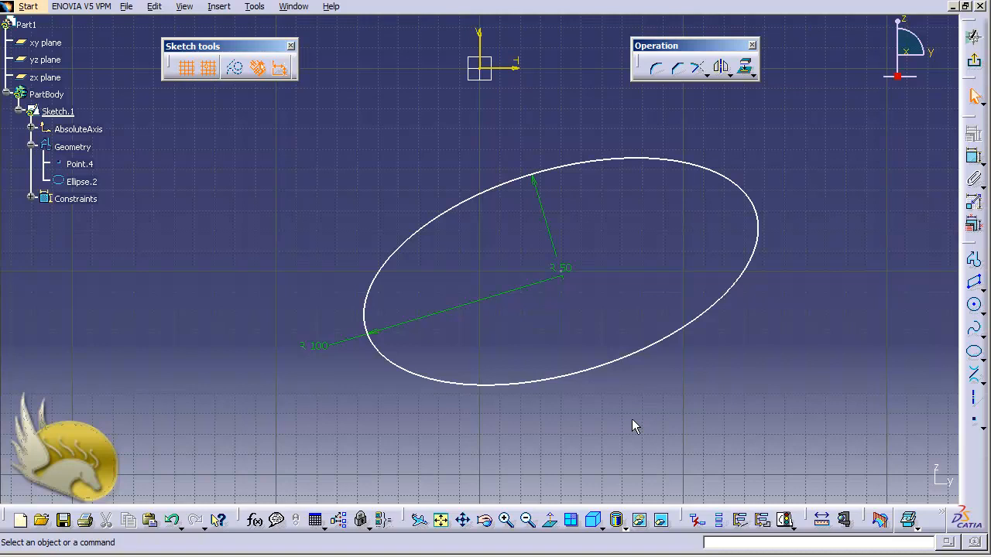
- Draw a parabola by focus beyond the ellipse, with focus at H 290 mm, V -140 mm and apex at H 270 mm, V -170 mm
{"action": "key", "text": "ctrl+Left"}
{"action": "key", "text": "ctrl+Left"}
{"action": "key", "text": "ctrl+Left"}
{"action": "key", "text": "ctrl+Left"}
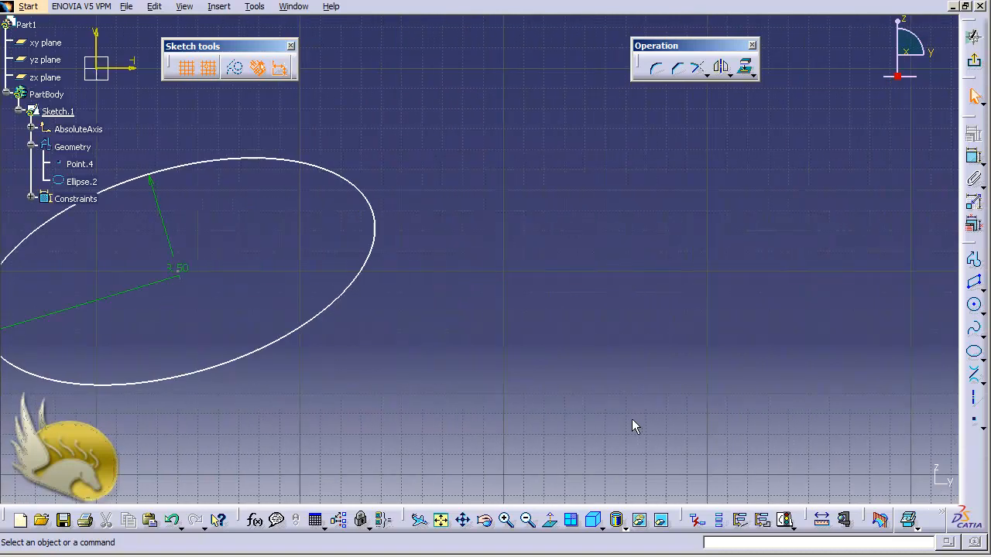
{"action": "left_click", "coordinate": [220, 9]}
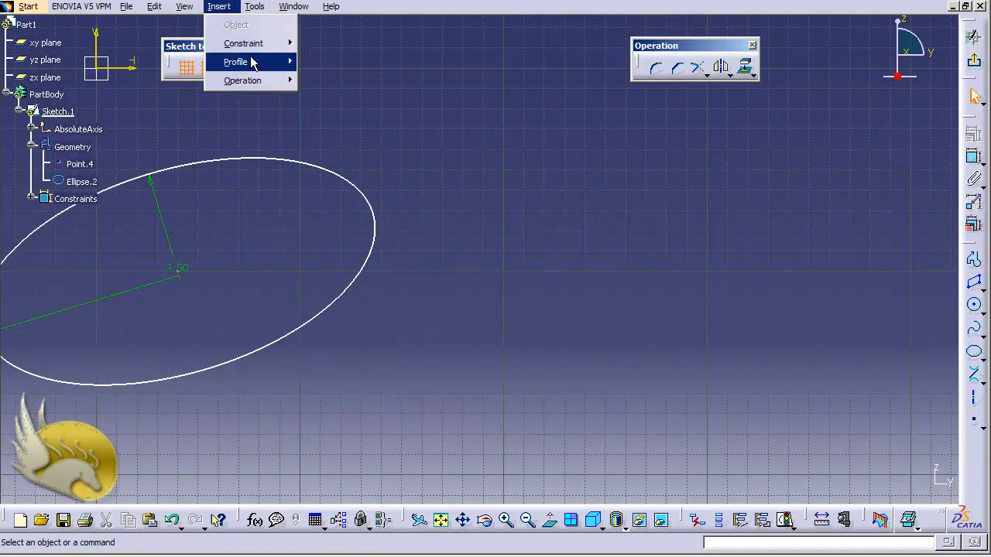
{"action": "mouse_move", "coordinate": [259, 67]}
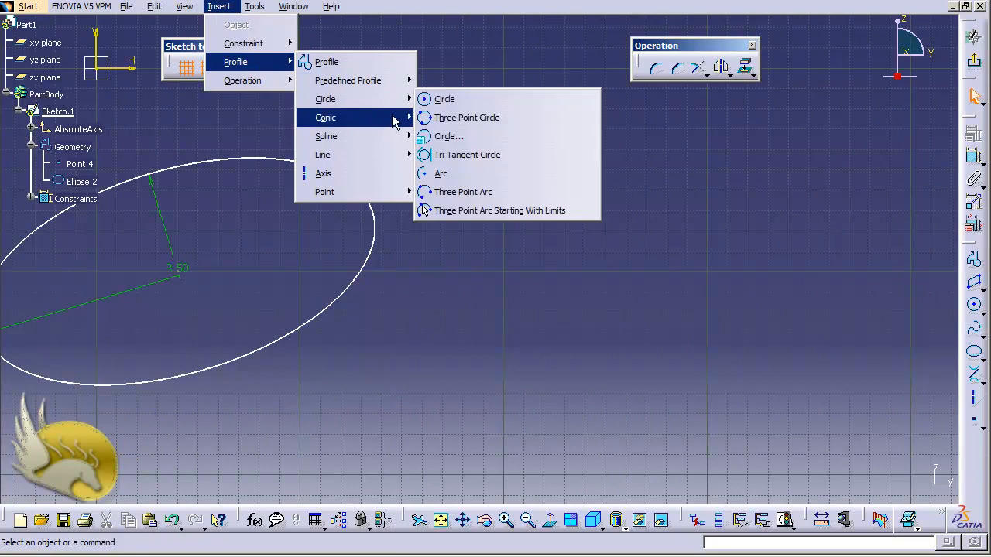
{"action": "mouse_move", "coordinate": [395, 124]}
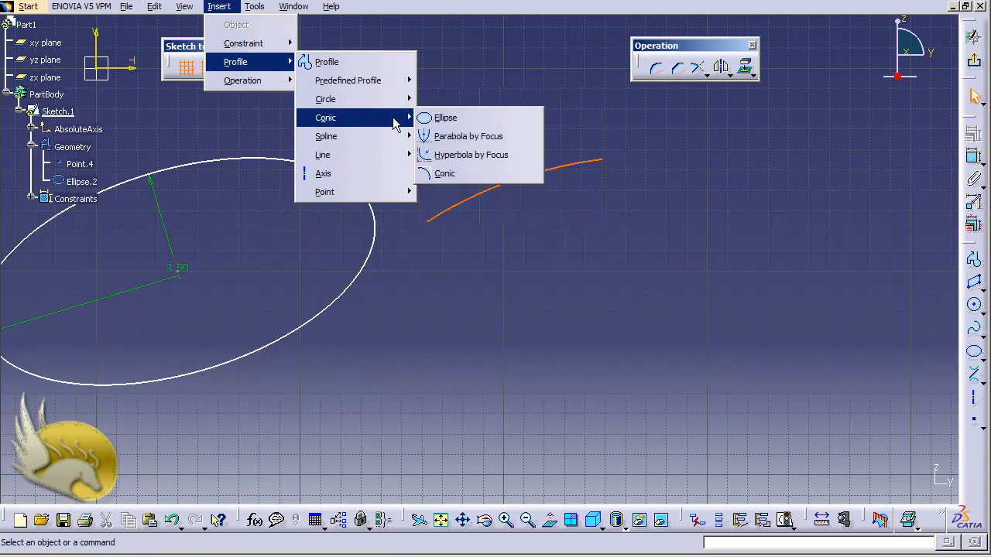
{"action": "left_click", "coordinate": [470, 137]}
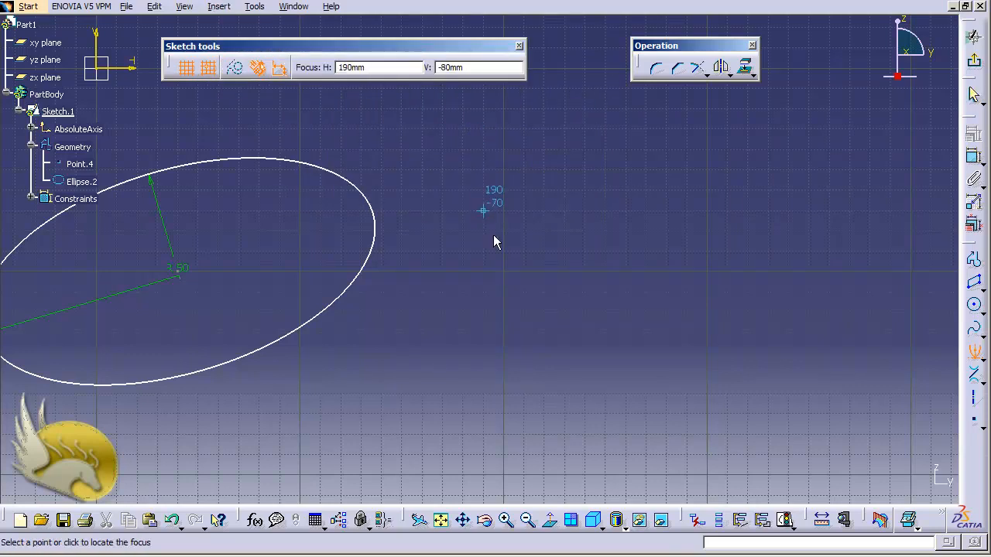
{"action": "left_click", "coordinate": [687, 355]}
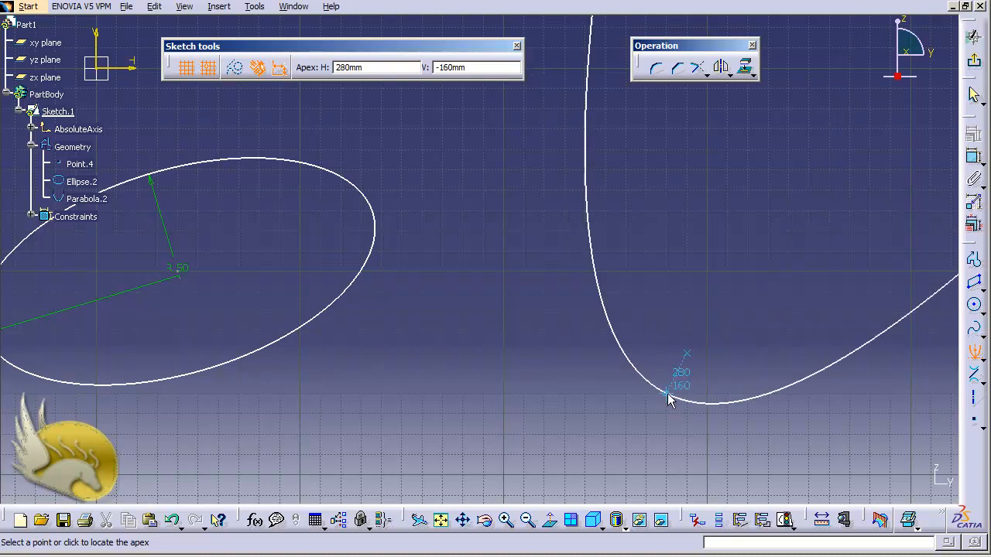
{"action": "left_click", "coordinate": [643, 422]}
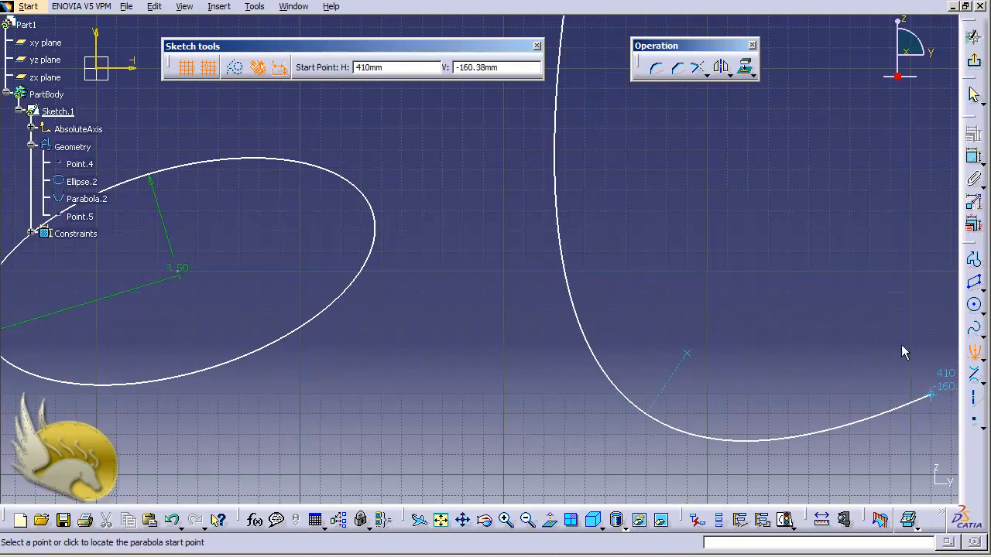
{"action": "left_click", "coordinate": [901, 403]}
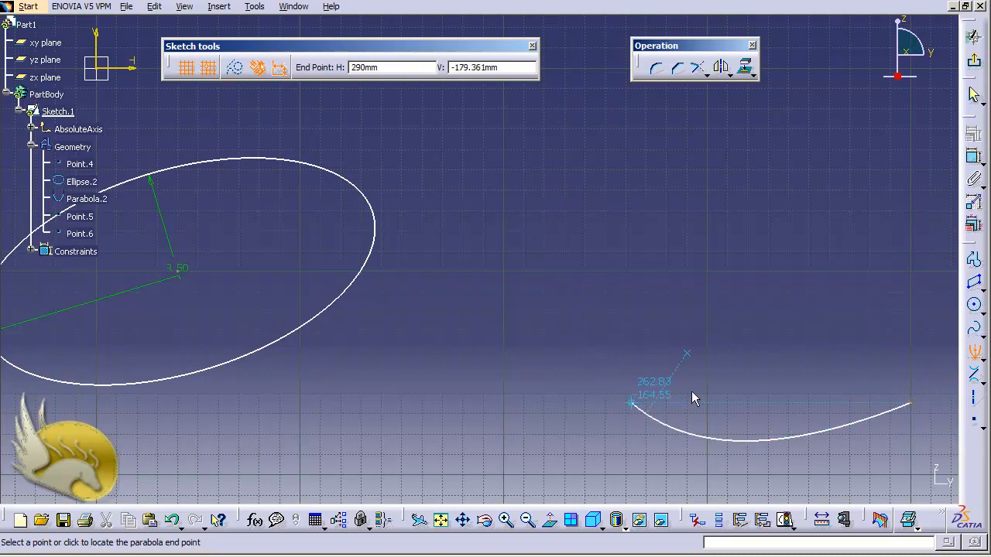
{"action": "left_click", "coordinate": [554, 109]}
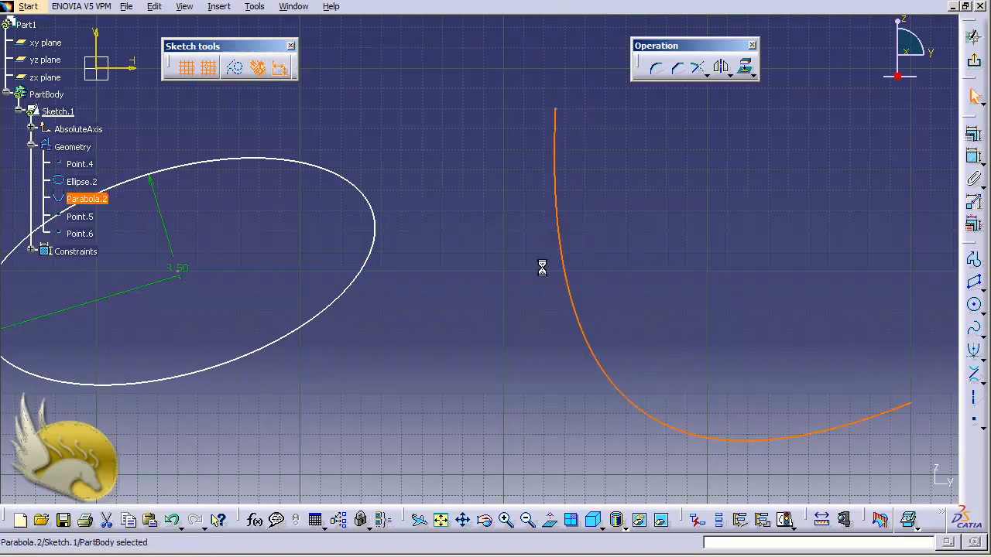
- Inspect the parabola's definition with the focus point in polar coordinates, and close it without changes
{"action": "double_click", "coordinate": [573, 316]}
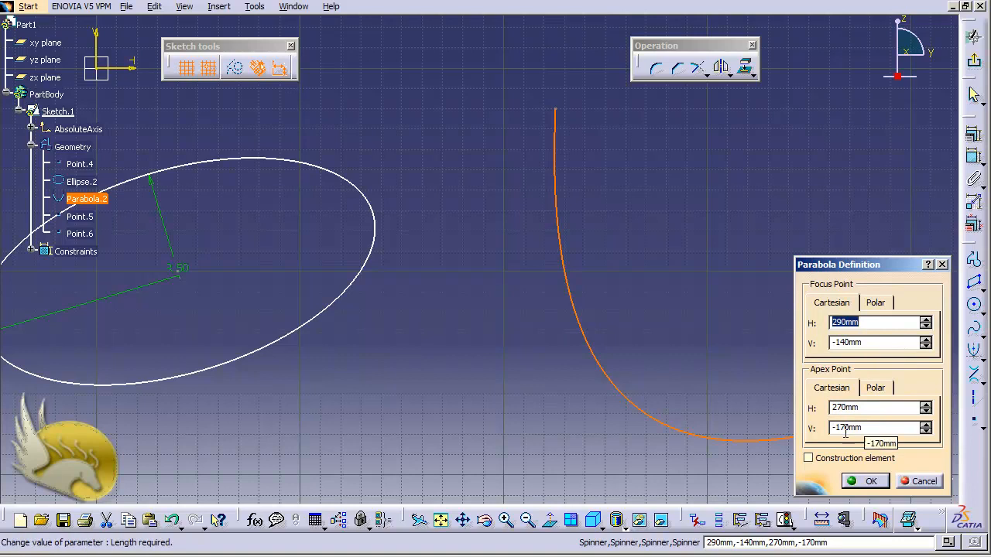
{"action": "left_click", "coordinate": [871, 303]}
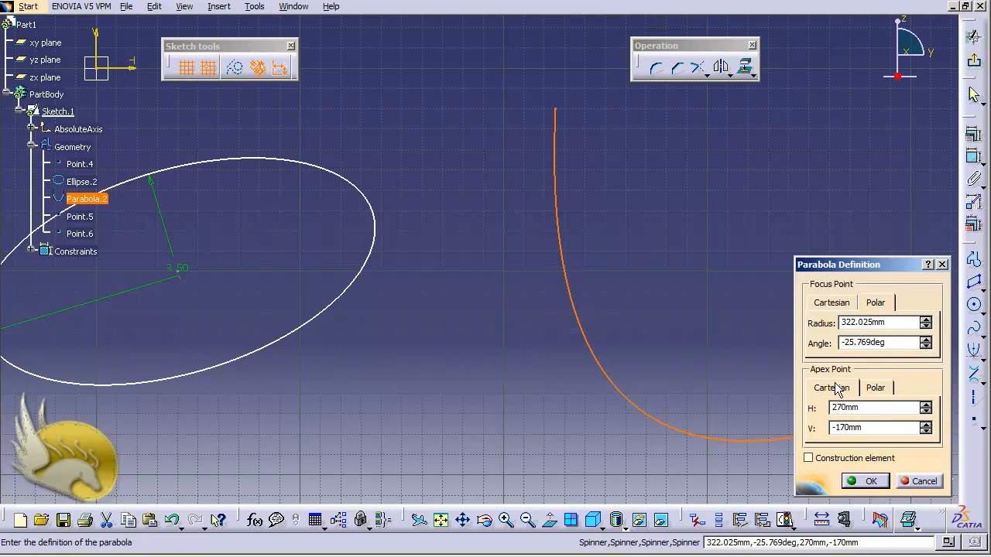
{"action": "left_click", "coordinate": [921, 479]}
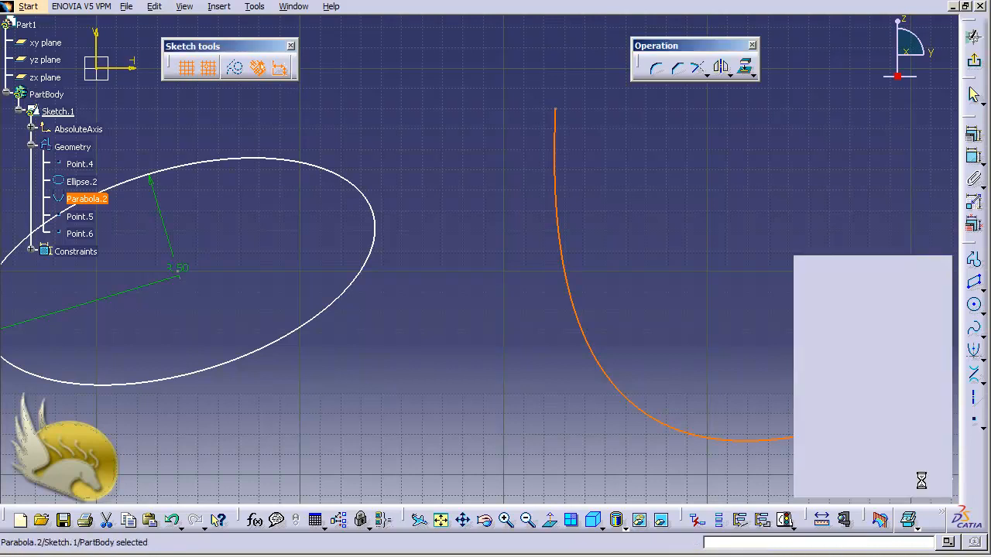
- Check which constraint types are available for the parabola, applying none, and clear the selection
{"action": "left_click", "coordinate": [974, 157]}
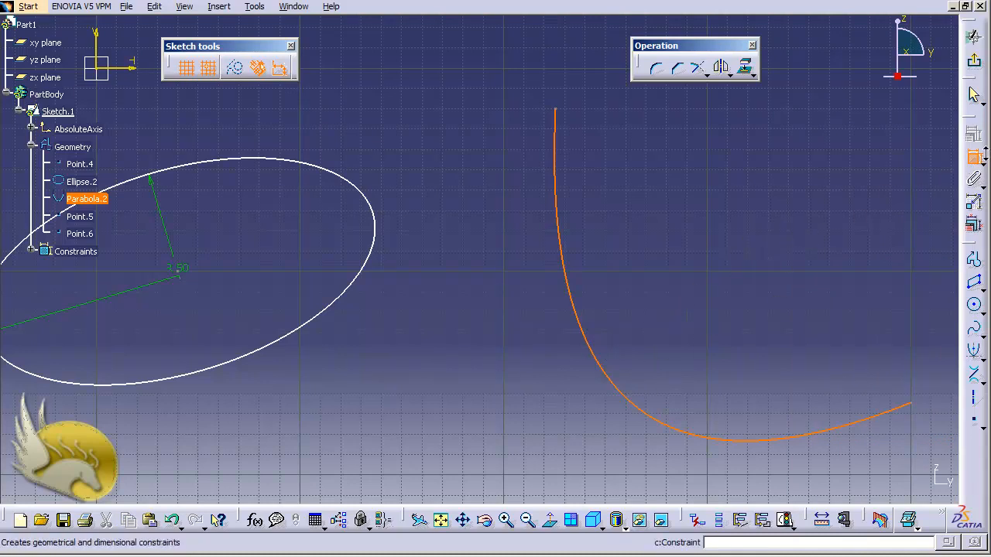
{"action": "left_click", "coordinate": [974, 158]}
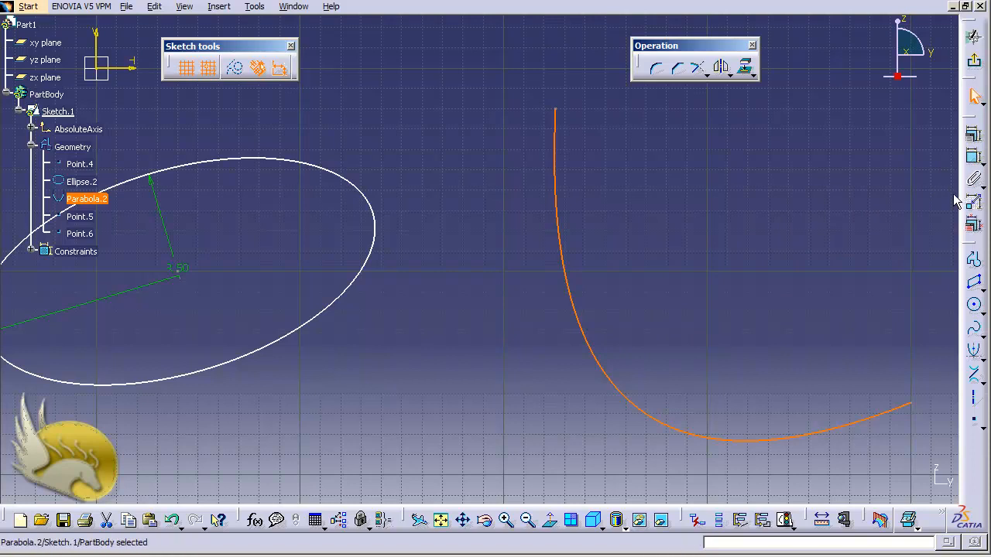
{"action": "left_click", "coordinate": [972, 138]}
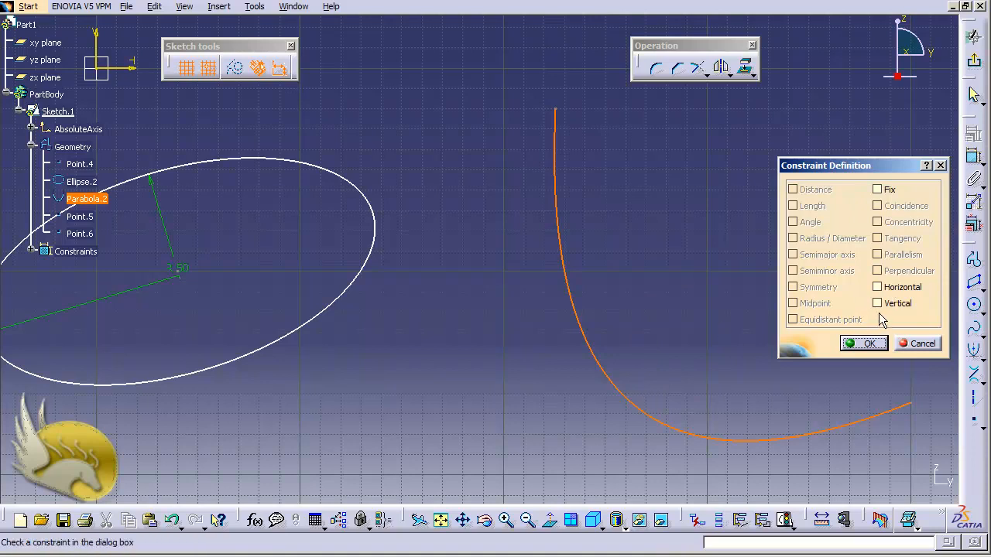
{"action": "left_click", "coordinate": [915, 346]}
{"action": "left_click", "coordinate": [624, 334]}
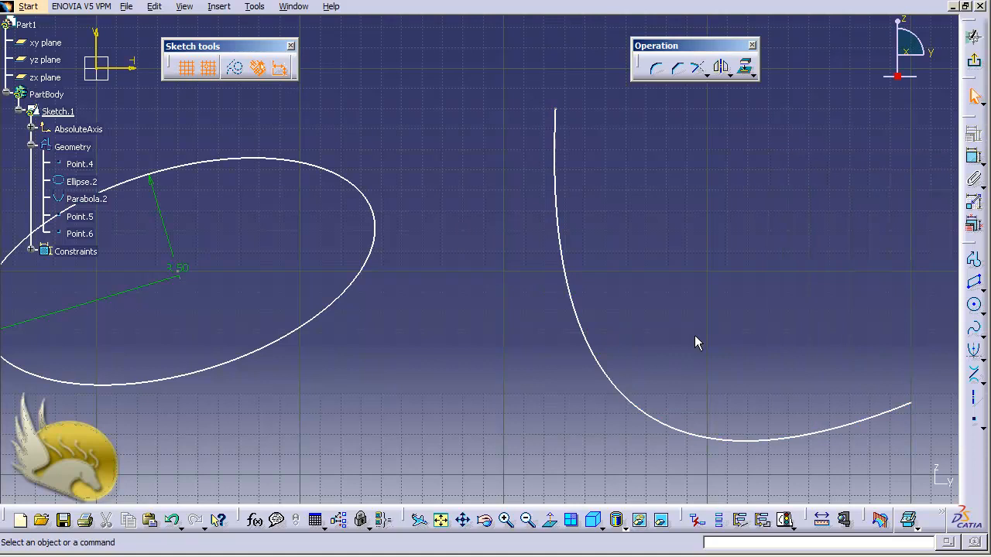
- Start a hyperbola by focus beyond the parabola, with center at H 530 mm, V -140 mm, apex about H 550 mm, V -136 mm and eccentricity 2.5
{"action": "key", "text": "ctrl+Left"}
{"action": "key", "text": "ctrl+Left"}
{"action": "key", "text": "ctrl+Left"}
{"action": "key", "text": "ctrl+Left"}
{"action": "key", "text": "ctrl+Left"}
{"action": "key", "text": "ctrl+Left"}
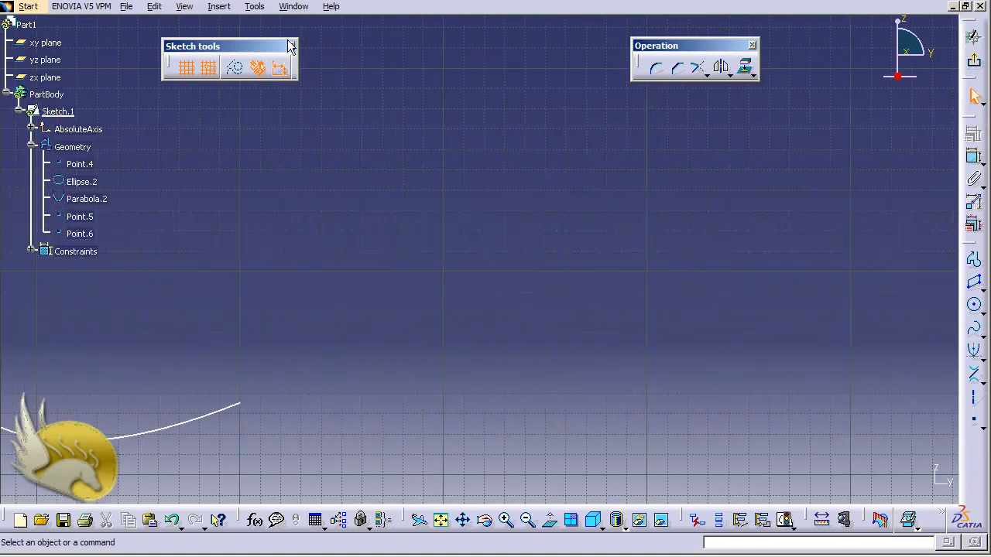
{"action": "left_click", "coordinate": [219, 8]}
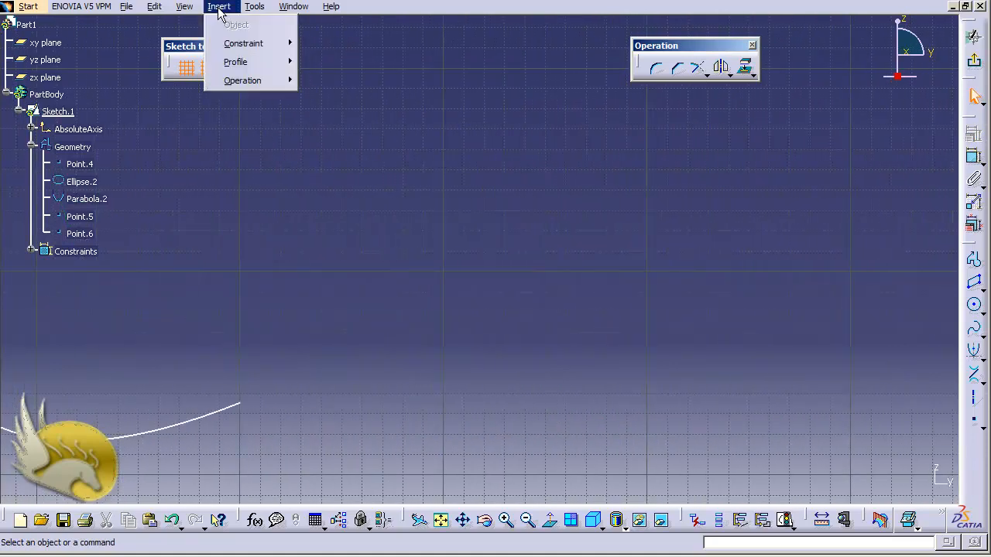
{"action": "mouse_move", "coordinate": [249, 65]}
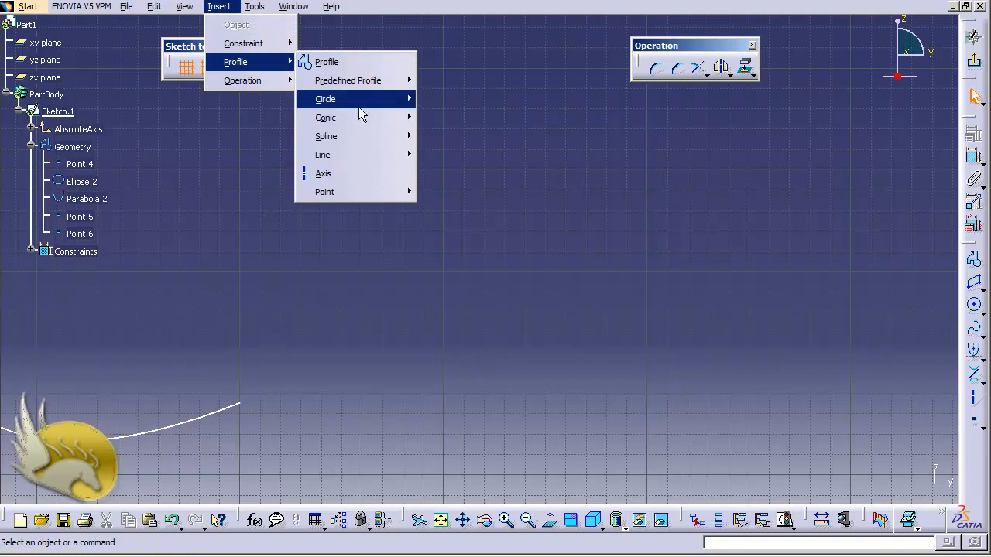
{"action": "mouse_move", "coordinate": [372, 120]}
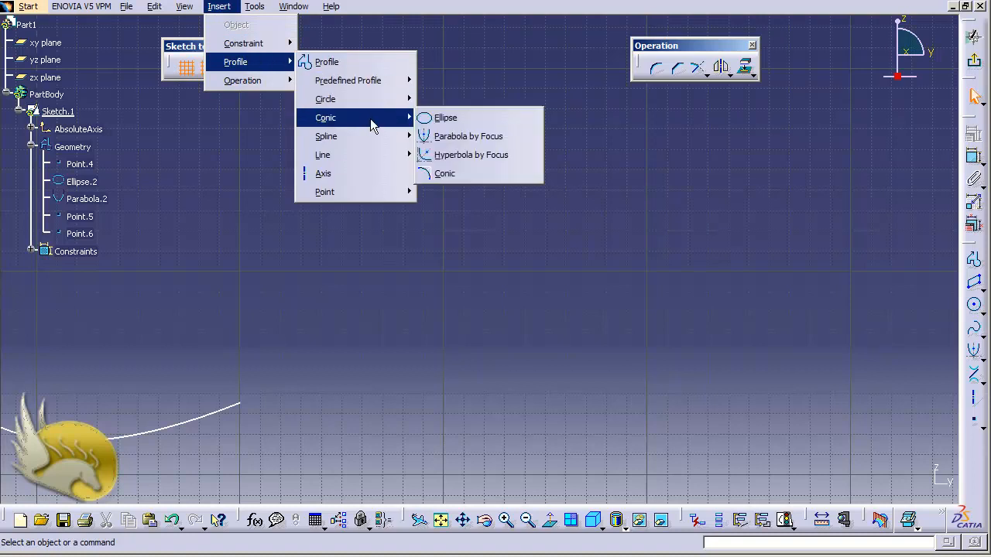
{"action": "left_click", "coordinate": [486, 154]}
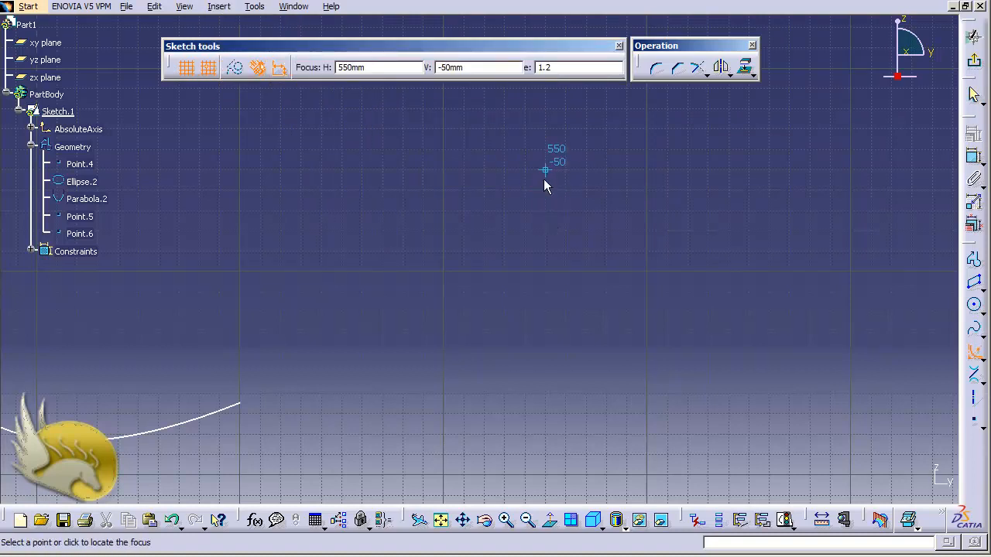
{"action": "left_click", "coordinate": [604, 333]}
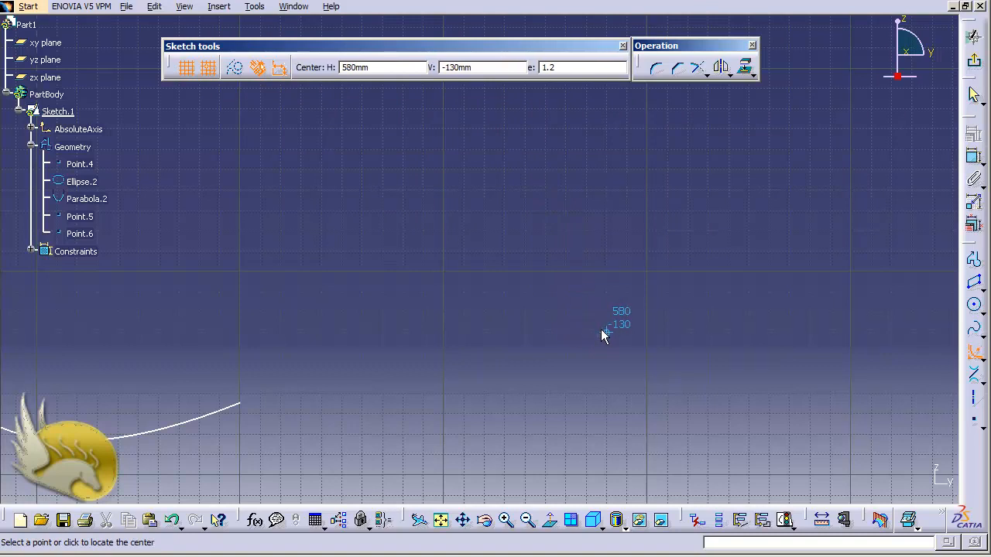
{"action": "left_click", "coordinate": [509, 353]}
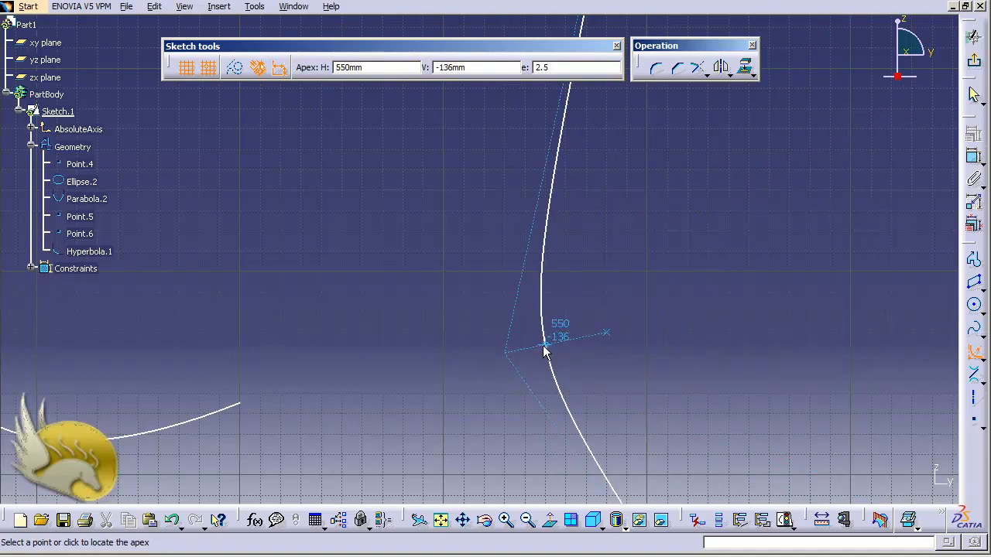
{"action": "left_click", "coordinate": [544, 346]}
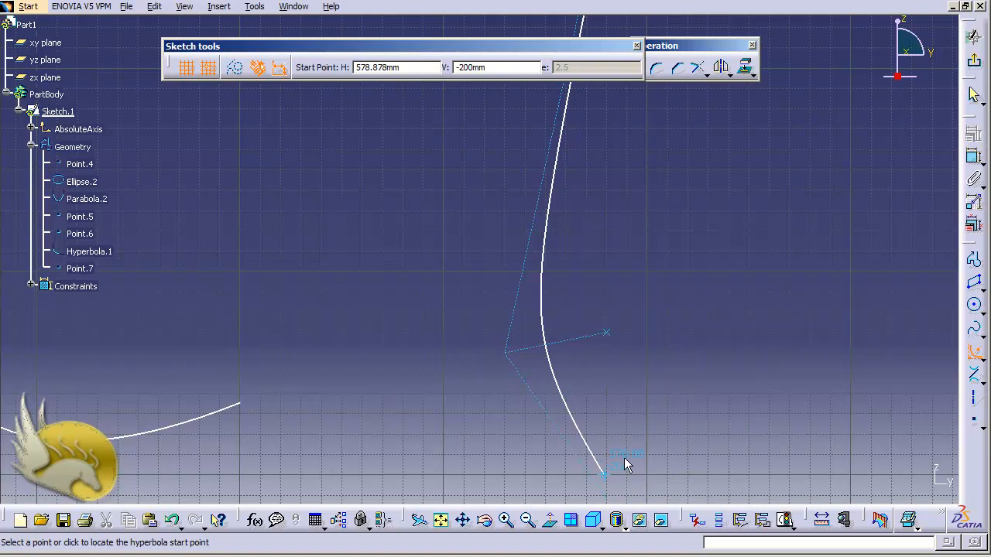
- Limit the hyperbola between a start point near H 579 mm, V -200 mm and an upper end point, and delete the coincidence constraint there
{"action": "left_click", "coordinate": [603, 473]}
{"action": "left_click", "coordinate": [551, 223]}
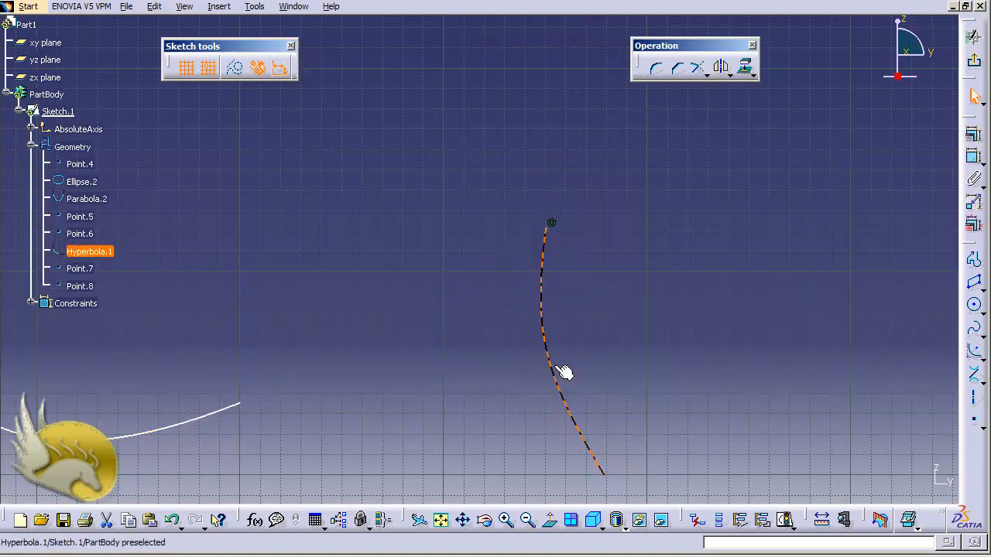
{"action": "left_click", "coordinate": [552, 226]}
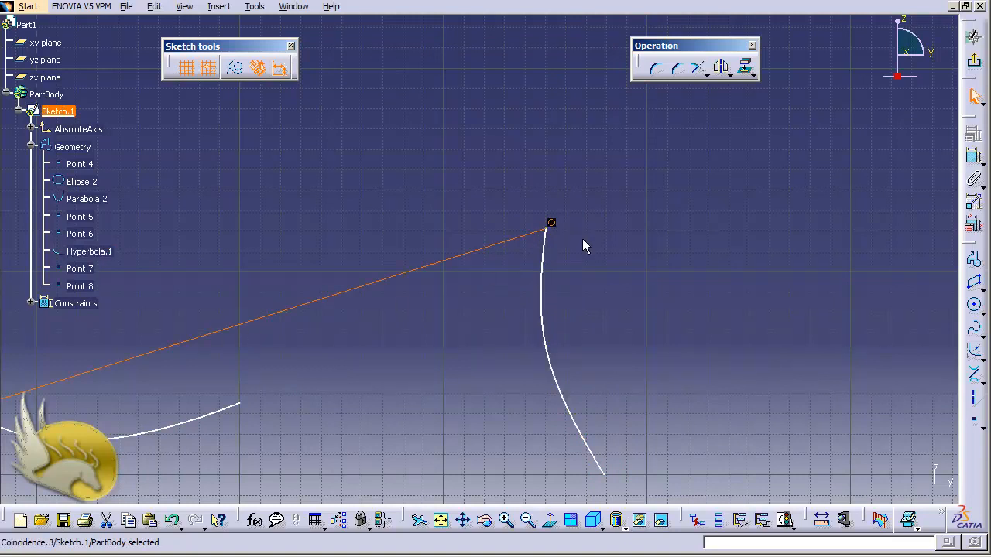
{"action": "key", "text": "Delete"}
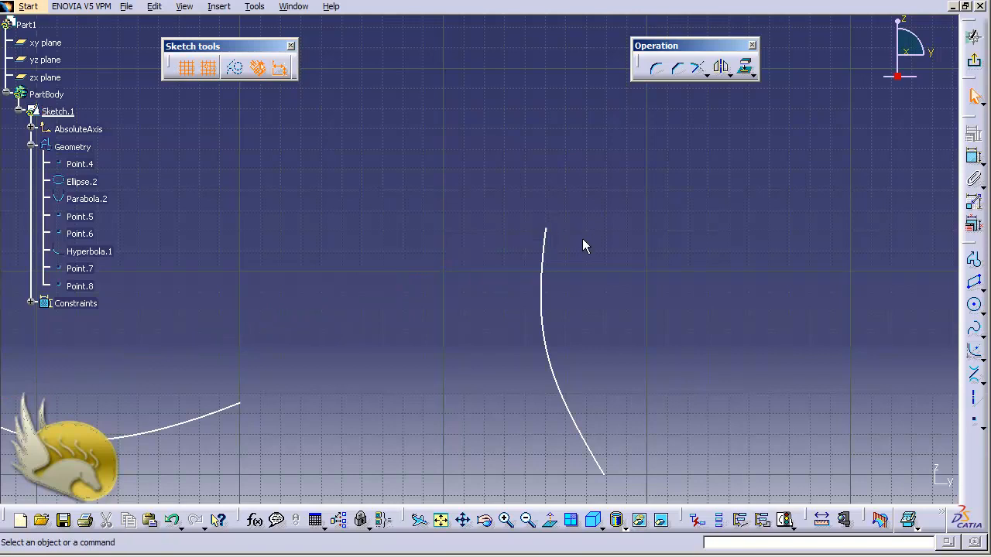
- Start a conic beyond the hyperbola with its start point at H 750 mm, V -60 mm and a start tangent sloping down at about 296.6 degrees
{"action": "key", "text": "ctrl+Left"}
{"action": "key", "text": "ctrl+Left"}
{"action": "key", "text": "ctrl+Left"}
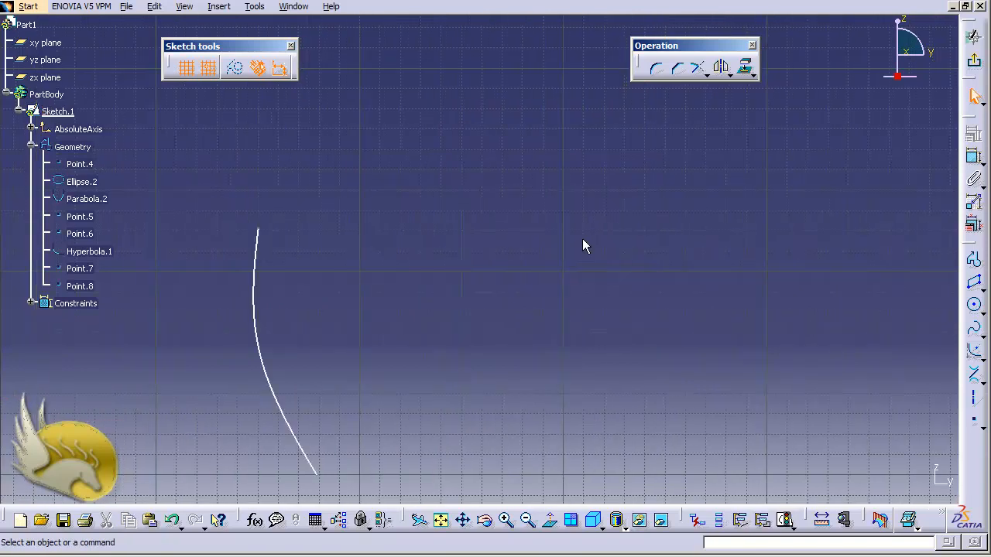
{"action": "key", "text": "ctrl+Left"}
{"action": "key", "text": "ctrl+Left"}
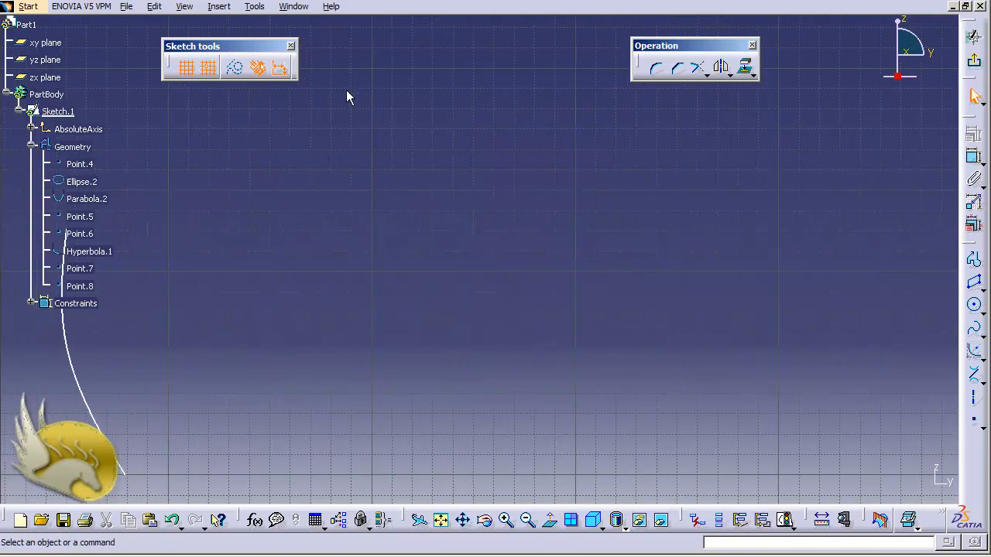
{"action": "left_click", "coordinate": [221, 9]}
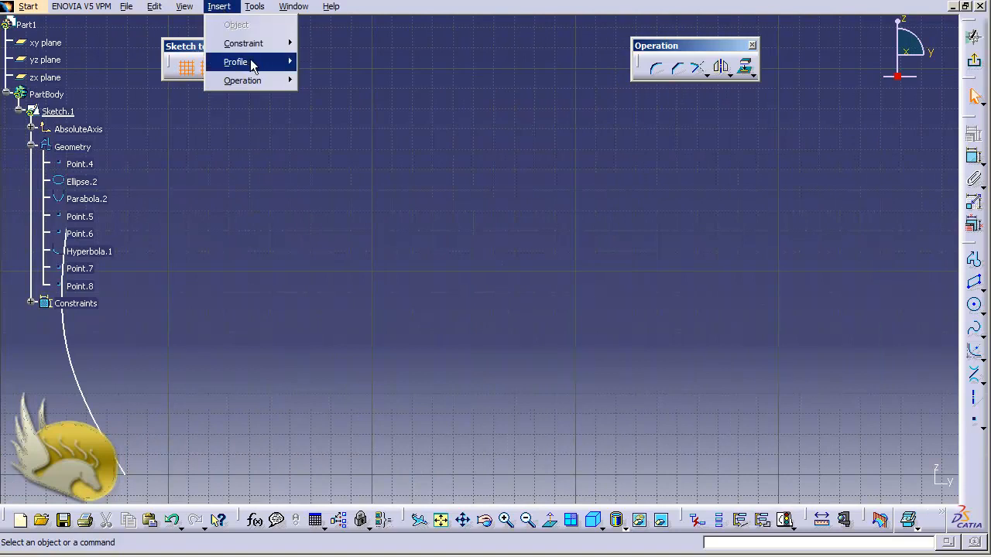
{"action": "mouse_move", "coordinate": [261, 66]}
{"action": "mouse_move", "coordinate": [381, 123]}
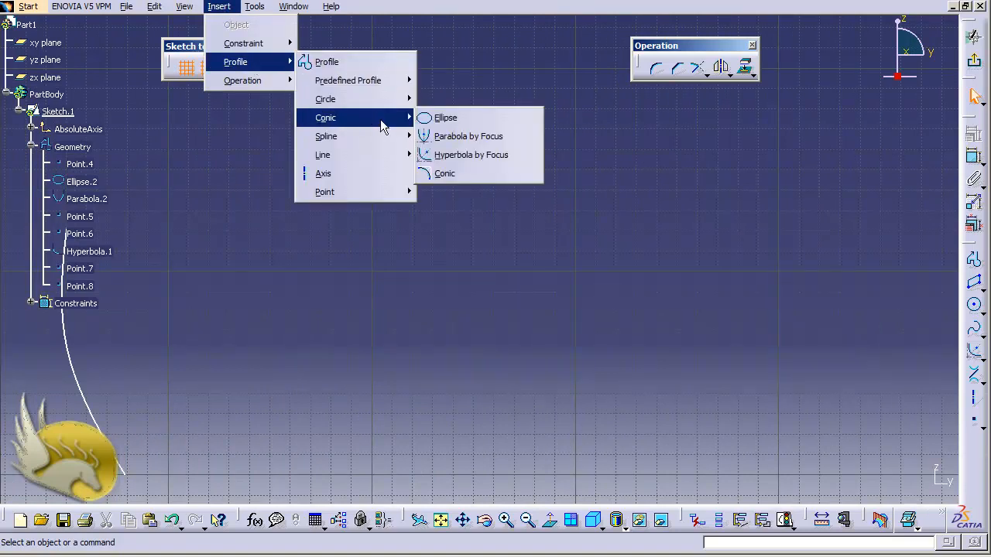
{"action": "left_click", "coordinate": [450, 173]}
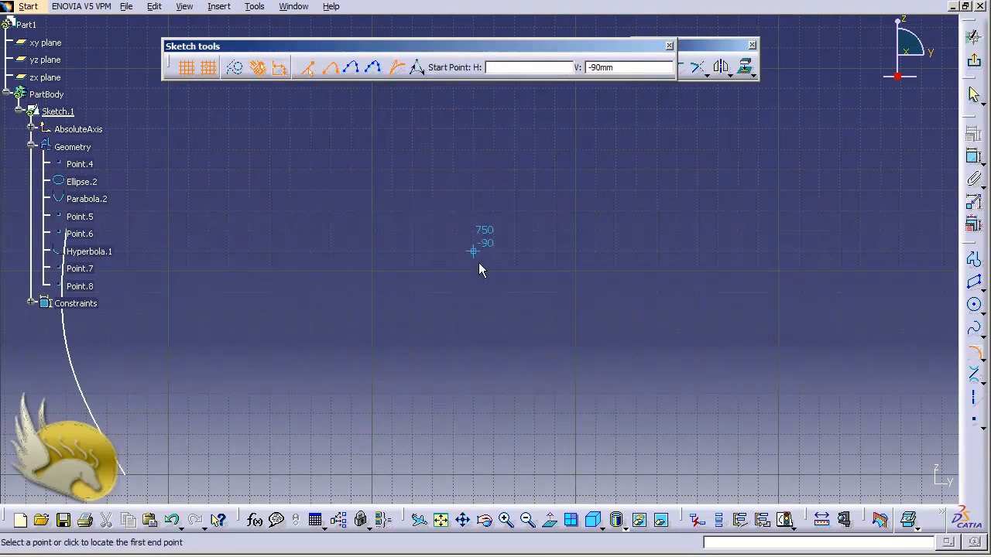
{"action": "left_click", "coordinate": [475, 190]}
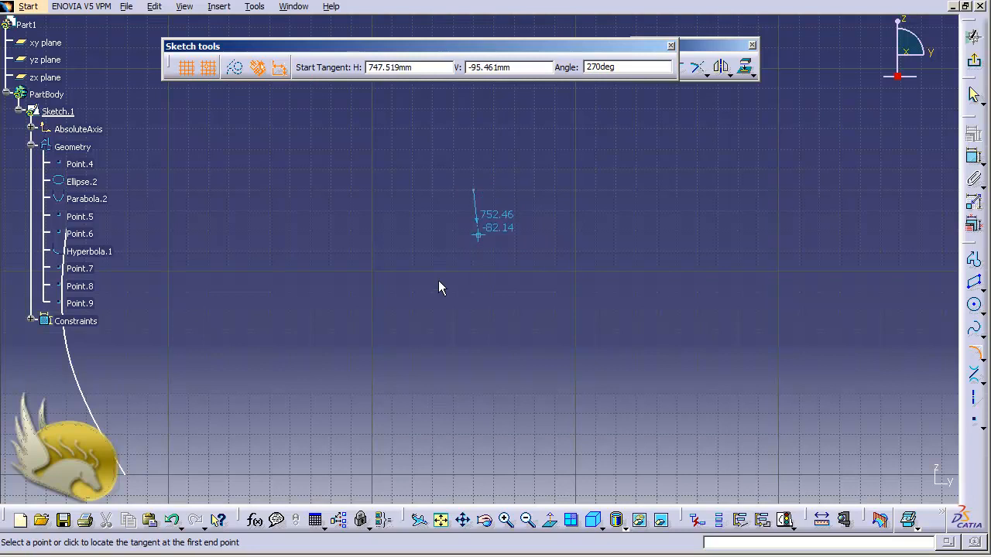
{"action": "left_click", "coordinate": [549, 342]}
{"action": "left_click", "coordinate": [554, 350]}
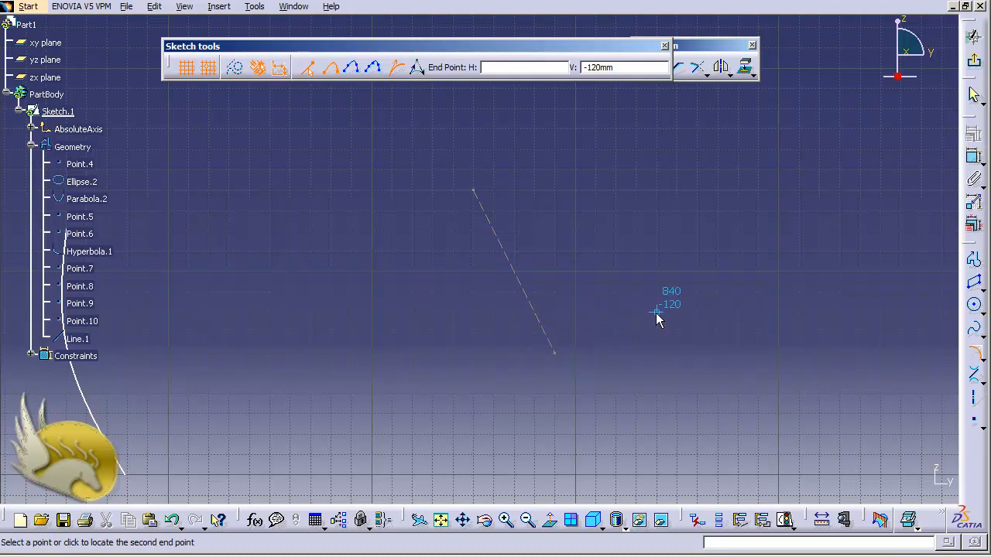
- Complete the conic with an end point near V -120 mm, an end tangent point below the start tangent's lower end, and a passing point at H 810 mm, V -140 mm
{"action": "left_click", "coordinate": [802, 310]}
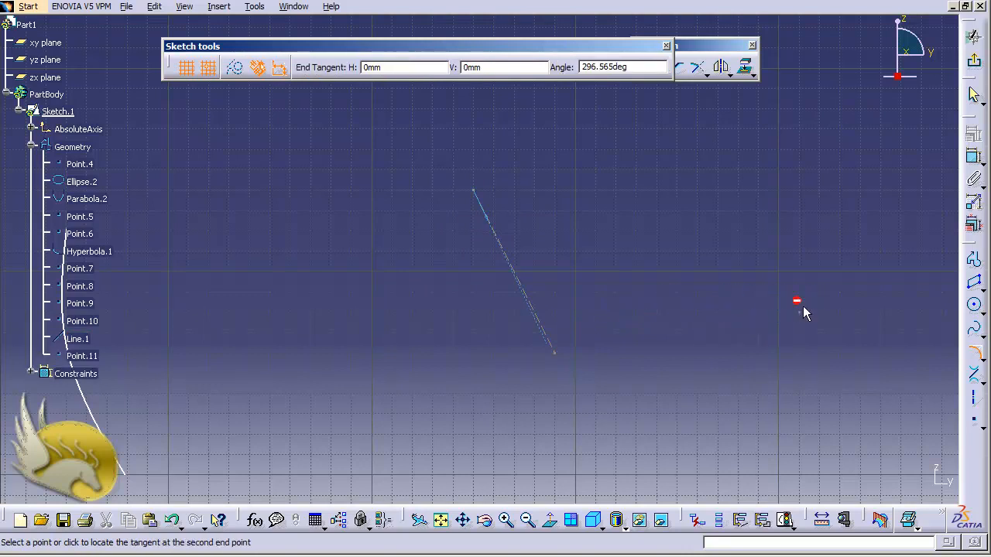
{"action": "left_click", "coordinate": [617, 371]}
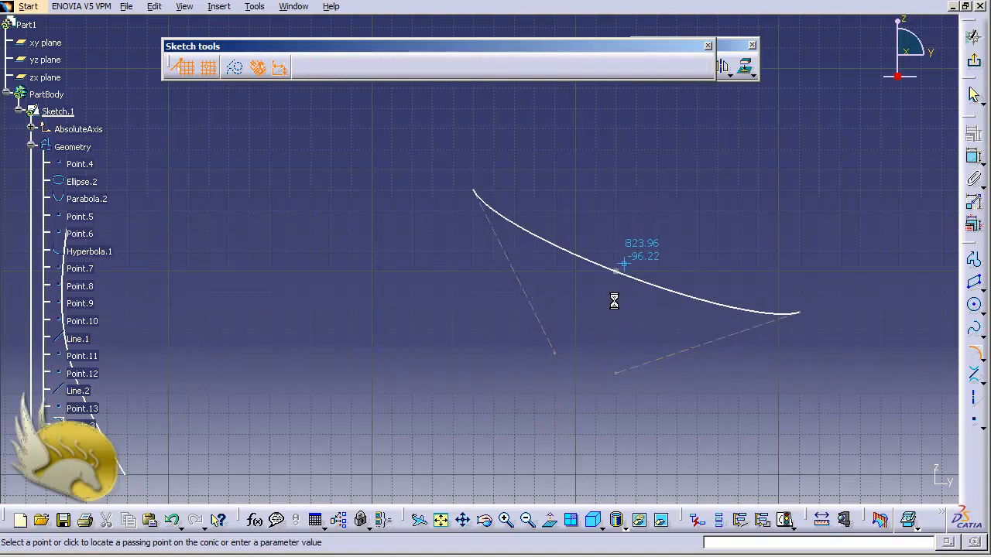
{"action": "left_click", "coordinate": [594, 354]}
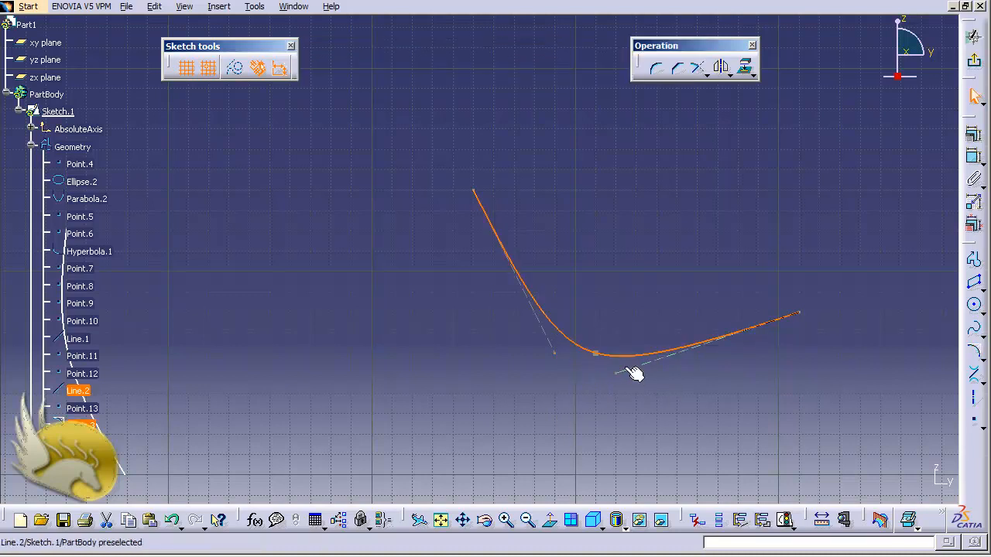
- Reshape the conic by lowering the free ends of both tangent lines and shifting the curve in the positive H direction
{"action": "left_click_drag", "start_coordinate": [623, 377], "coordinate": [609, 394]}
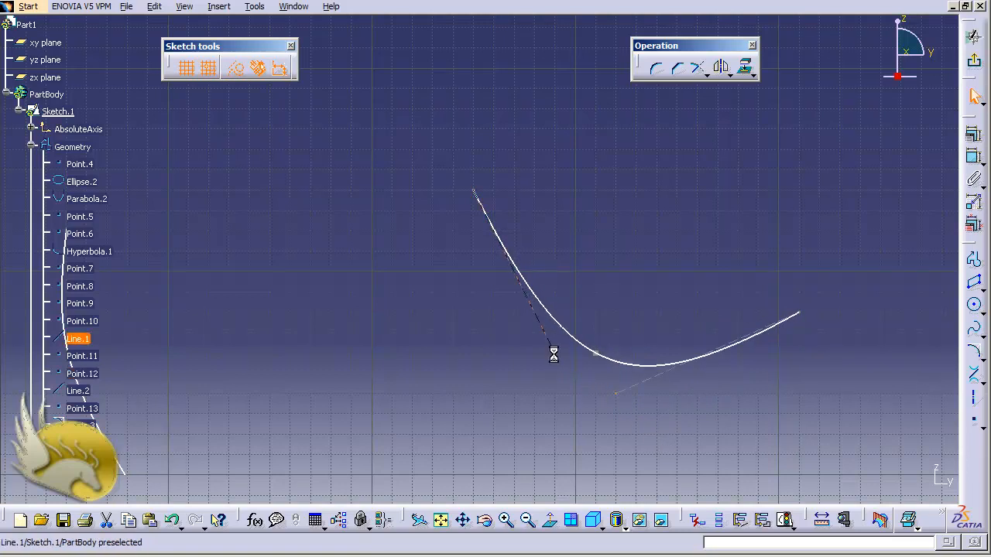
{"action": "mouse_move", "coordinate": [553, 354]}
{"action": "left_mouse_down"}
{"action": "mouse_move", "coordinate": [494, 375]}
{"action": "mouse_move", "coordinate": [550, 370]}
{"action": "left_mouse_up"}
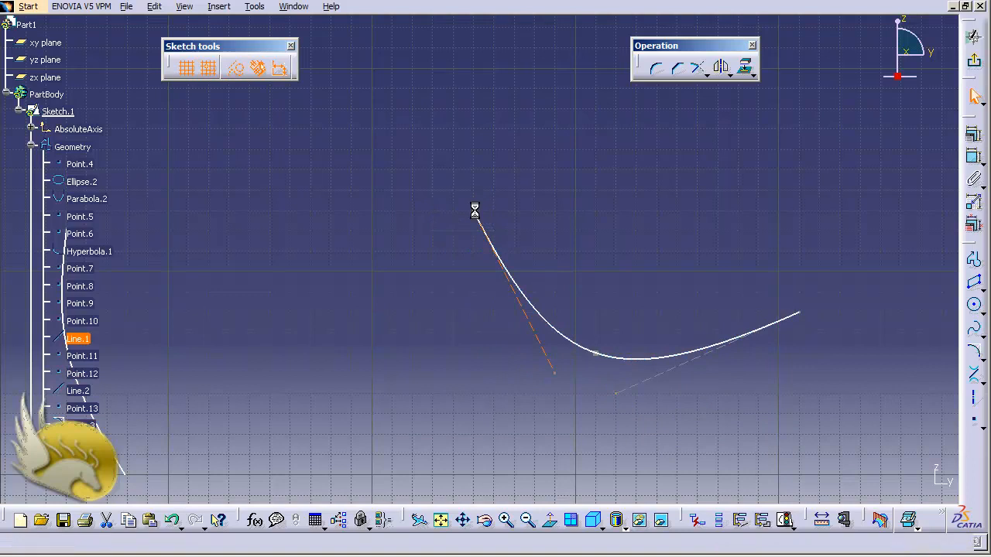
{"action": "left_click_drag", "start_coordinate": [474, 210], "coordinate": [615, 219]}
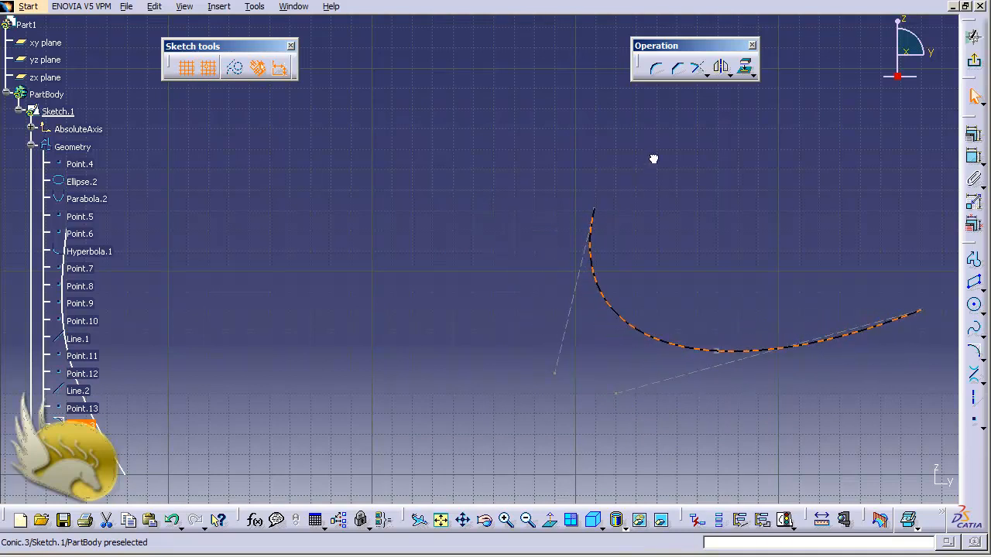
- Inspect the conic's definition with its limit points, tangents and intermediate constraints, and accept it without changes
{"action": "double_click", "coordinate": [628, 331]}
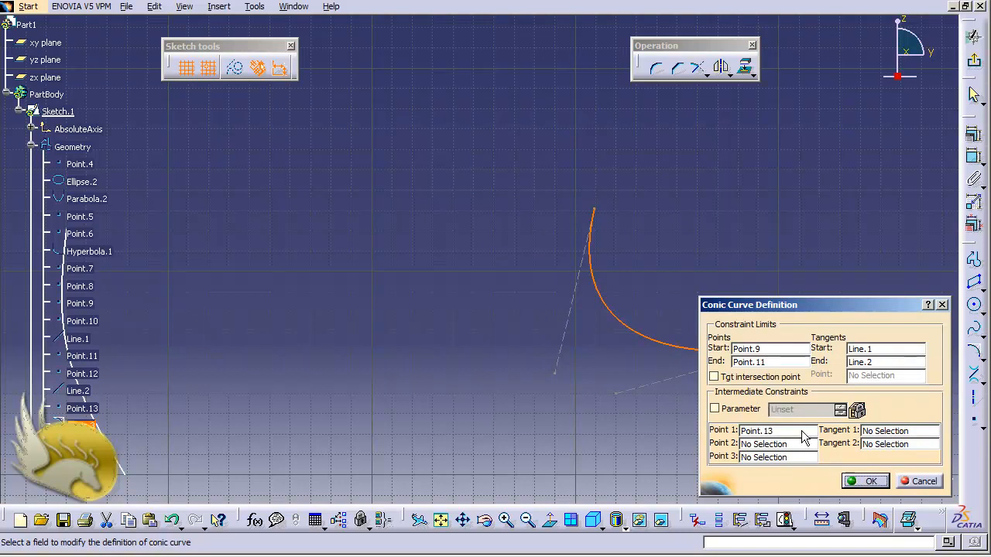
{"action": "left_click", "coordinate": [865, 481]}
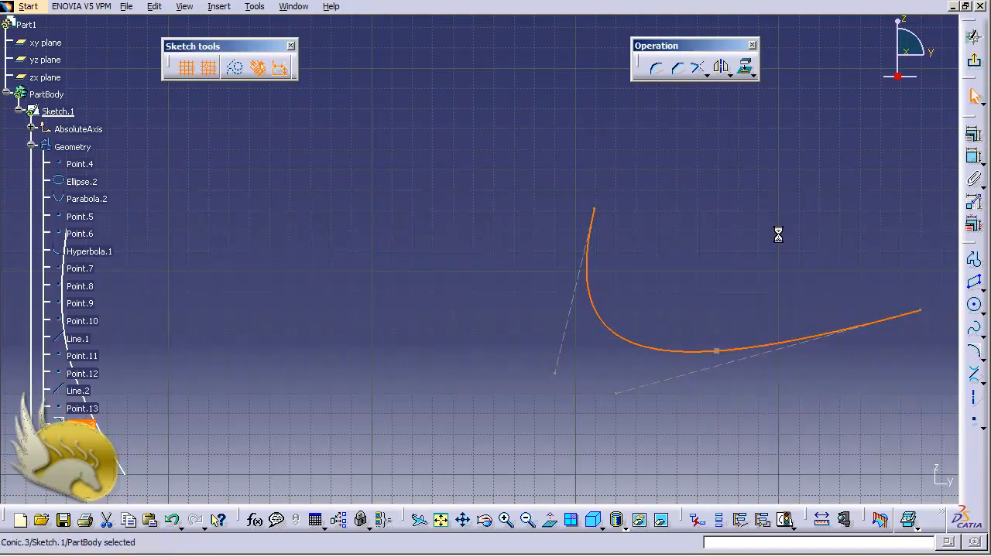